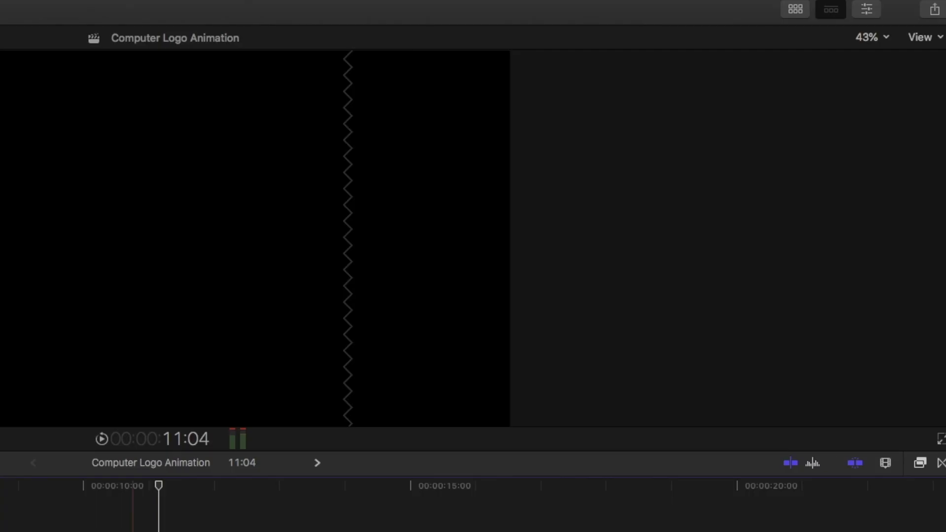
- Add the Whites solid generator from Solids at the end of the timeline
left_click(794, 11)
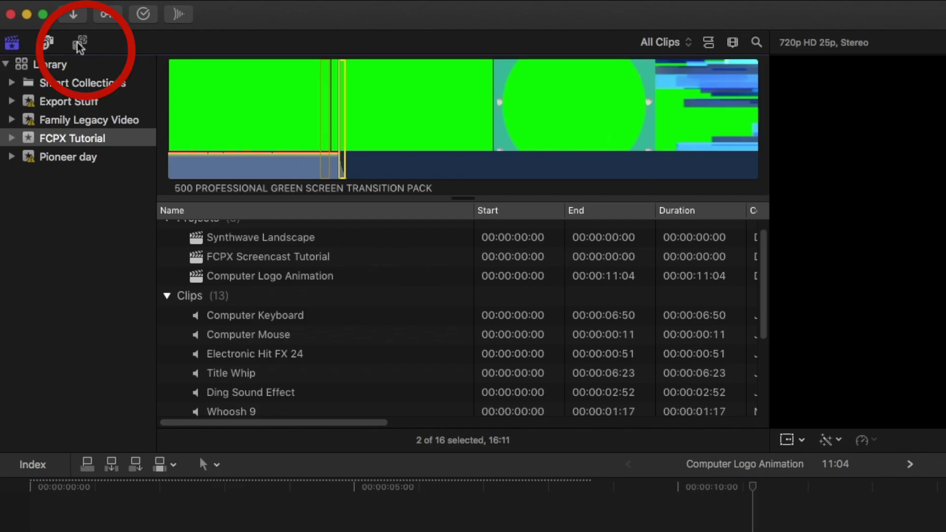
left_click(78, 42)
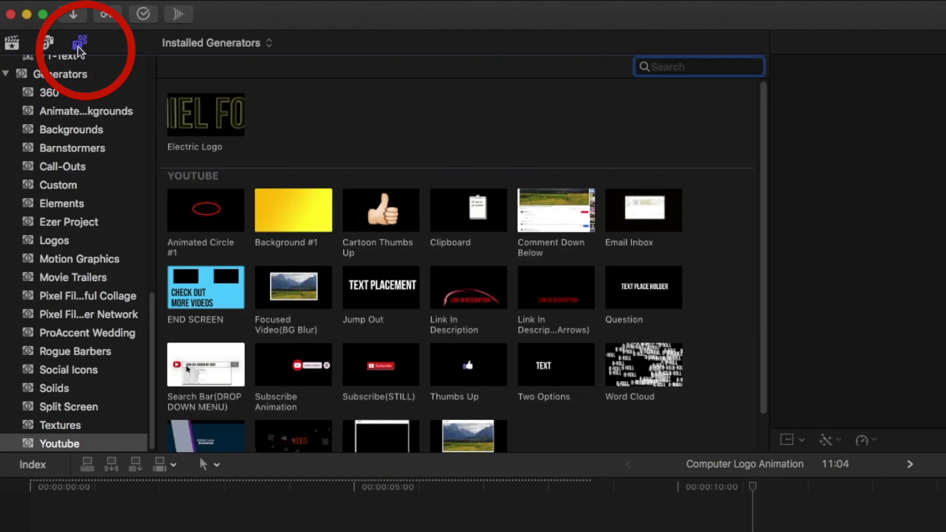
left_click(55, 388)
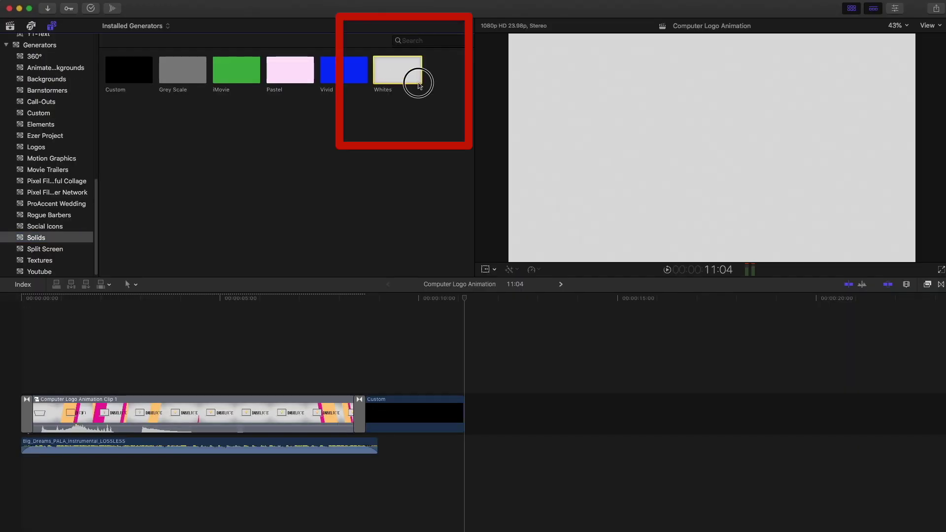
left_click_drag(663, 125, 800, 531)
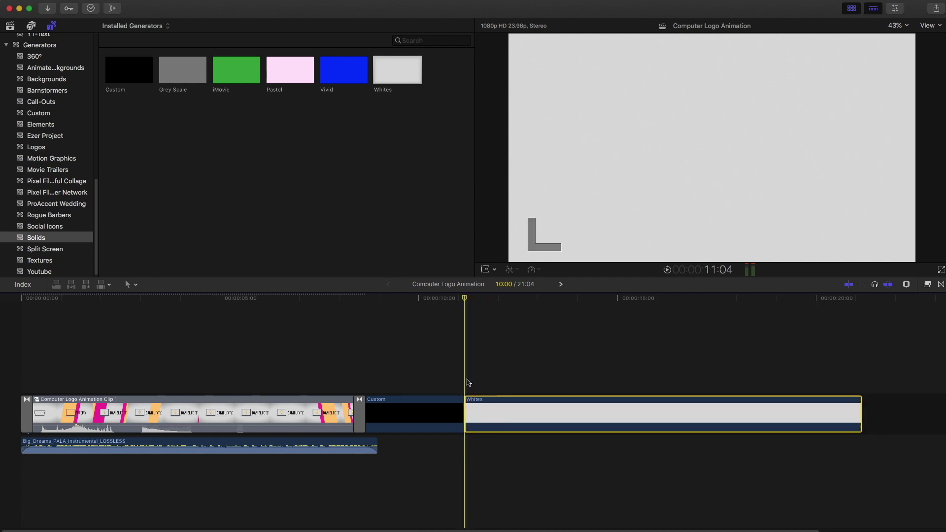
- Scrub through the existing logo animation, then bring up the library's clip list
left_click(851, 8)
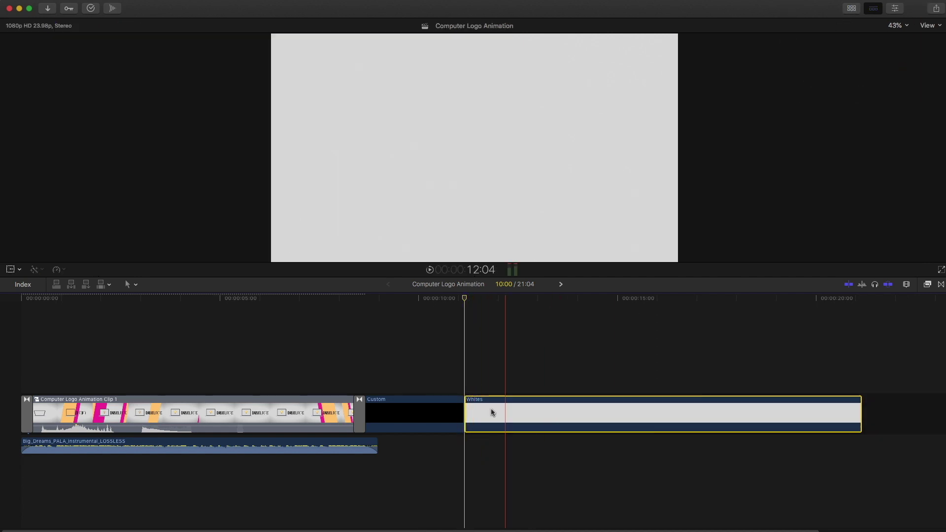
left_click(121, 387)
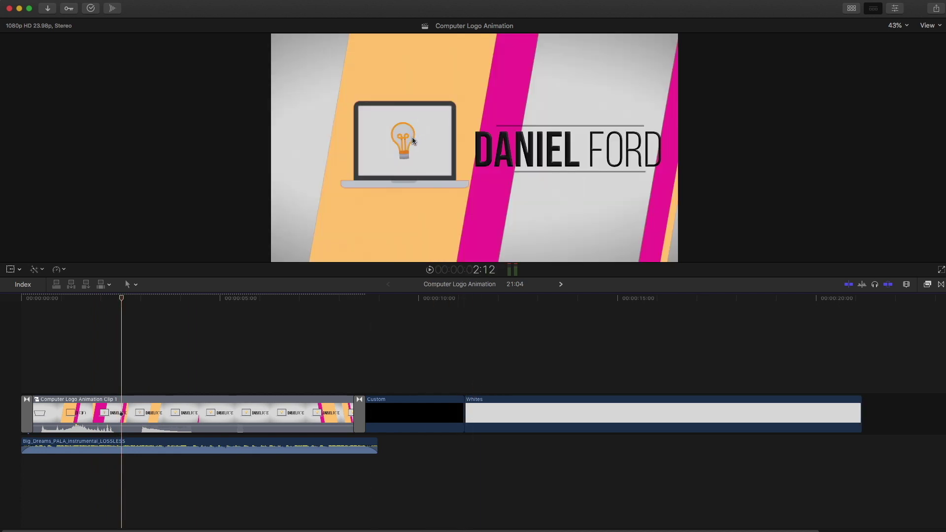
left_click_drag(60, 307, 469, 310)
left_click(851, 8)
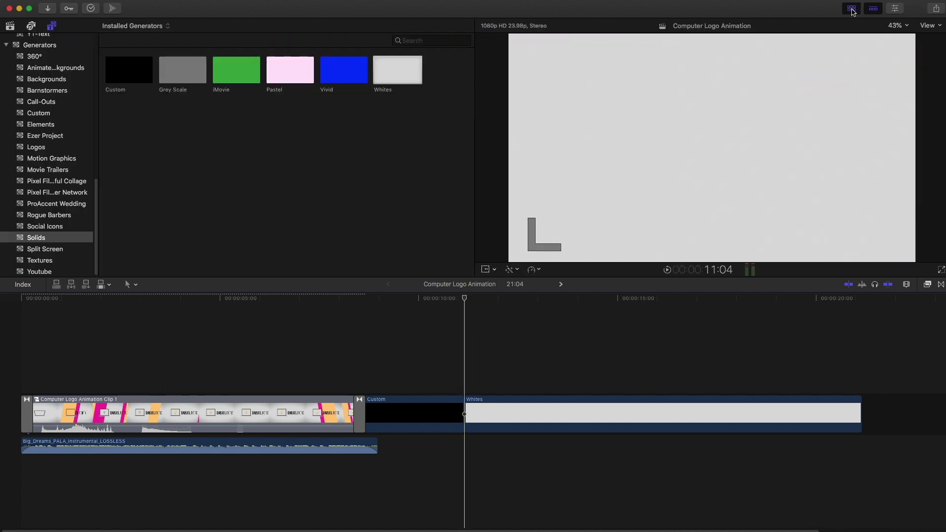
left_click(12, 45)
scroll(380, 396, "down", 3)
left_click(211, 307)
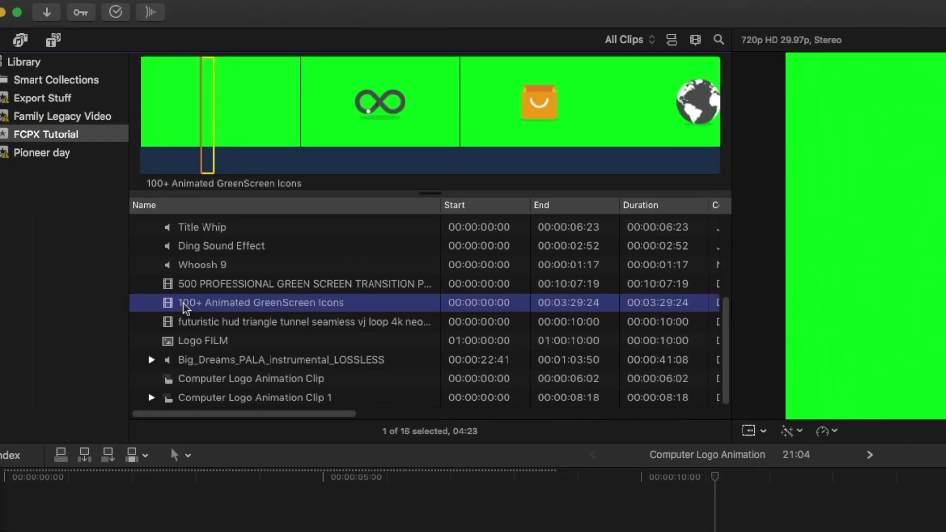
- Add the laptop range of 100+ Animated GreenScreen Icons above the Whites background
left_click(207, 121)
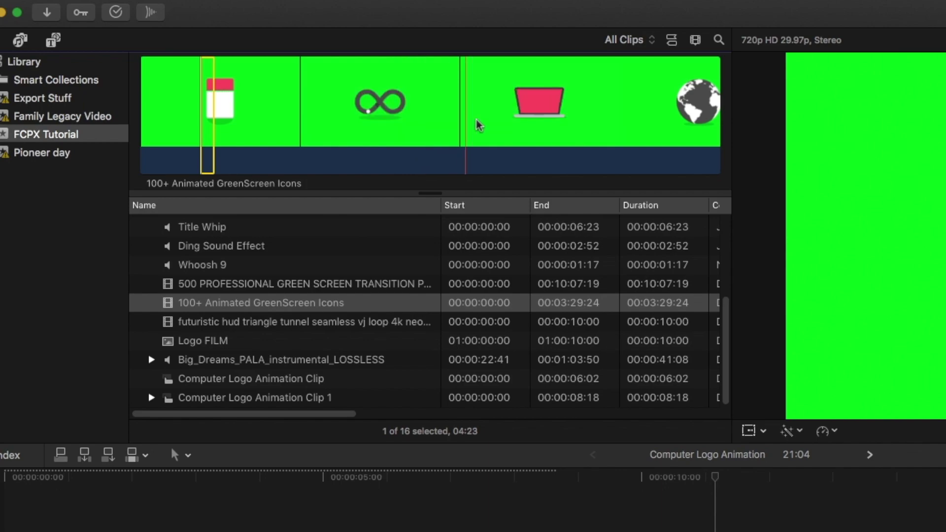
left_click(455, 121)
left_click_drag(91, 58, 312, 431)
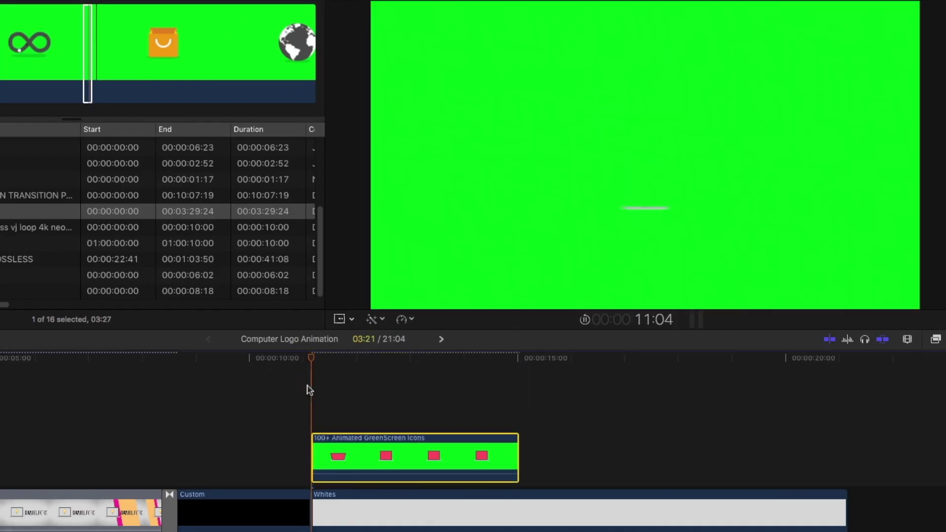
- Play back the new laptop clip, select it, and list the Keying effects
key("space")
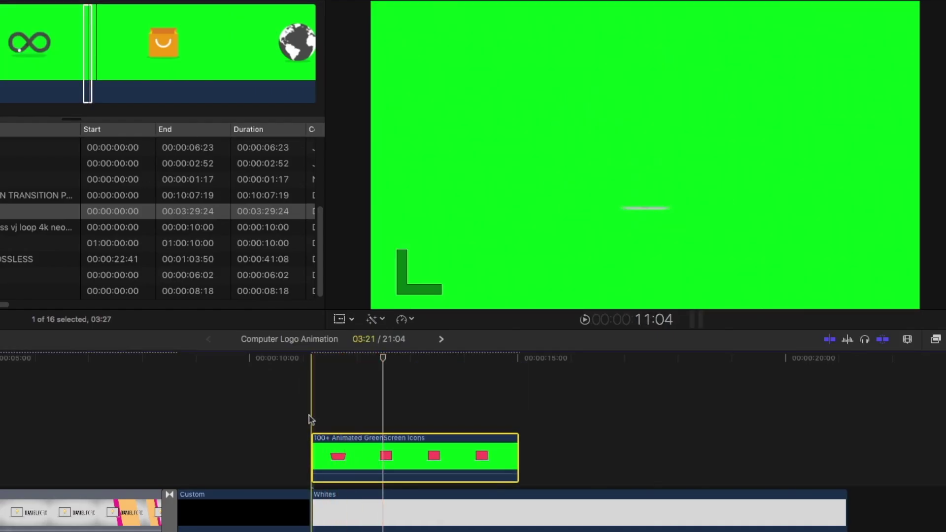
key("ctrl+super+1")
key("space")
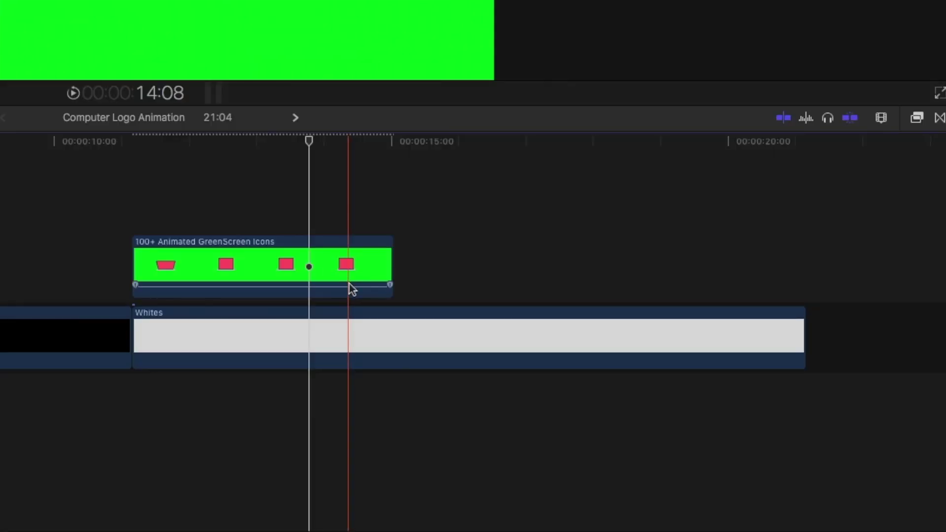
left_click(349, 274)
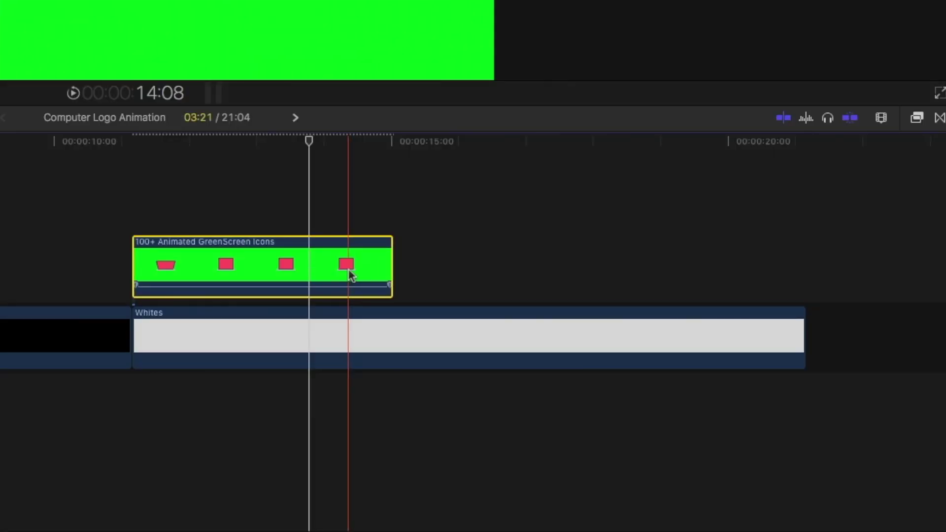
left_click(918, 118)
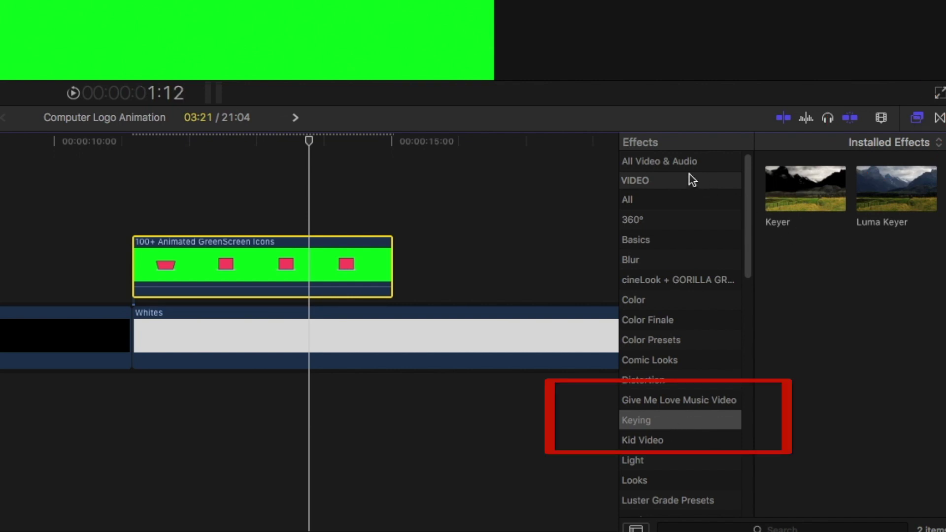
- Apply the Keyer effect to the green-screen laptop clip and preview the keyed result
left_click_drag(820, 196, 272, 273)
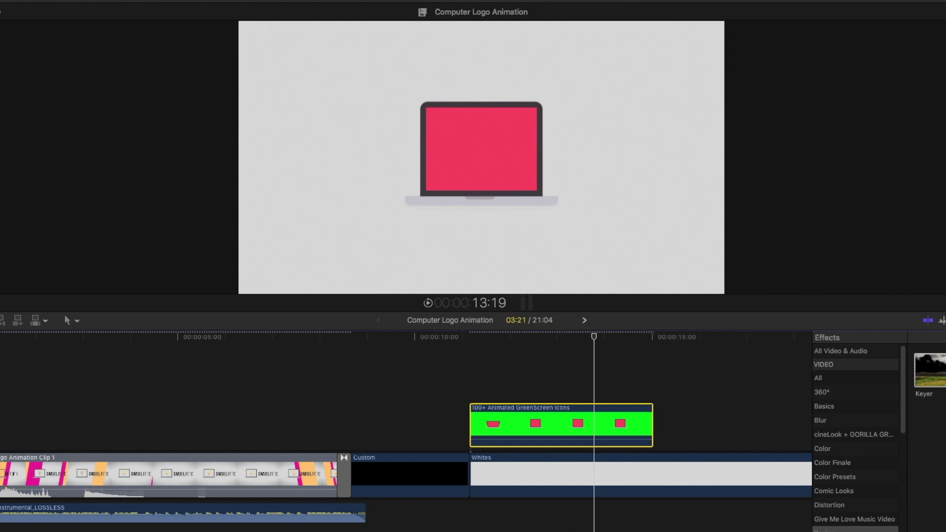
key("super+5")
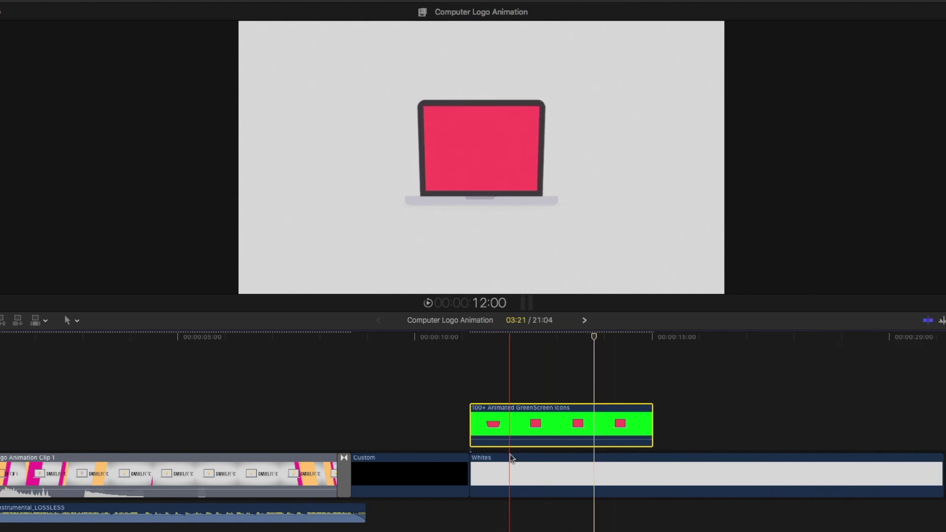
left_click(525, 389)
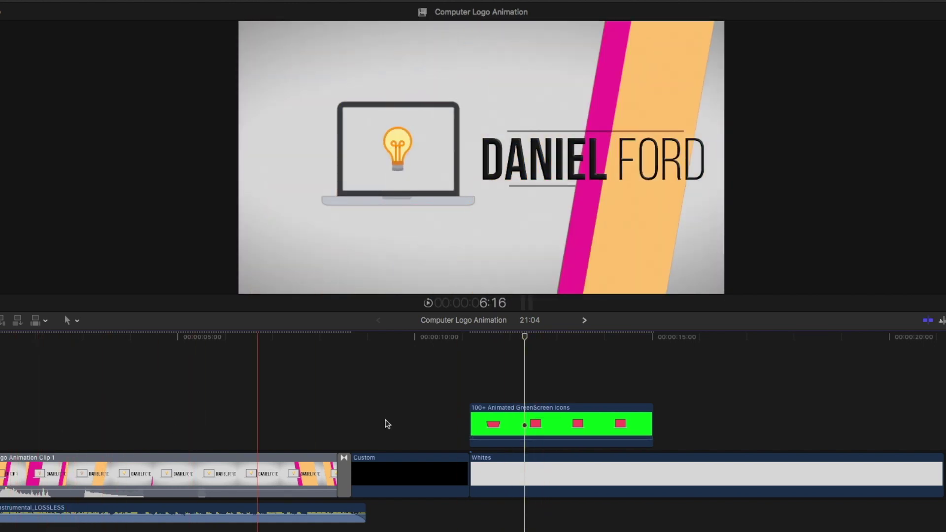
left_click(533, 424)
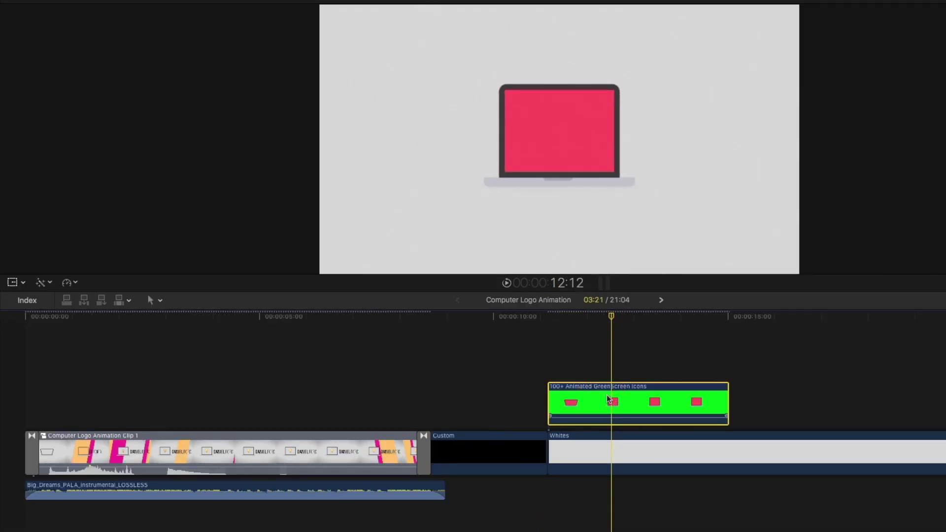
- Keyframe the laptop's position at 12:01 and move it to X -184 px at 12:06
left_click(11, 284)
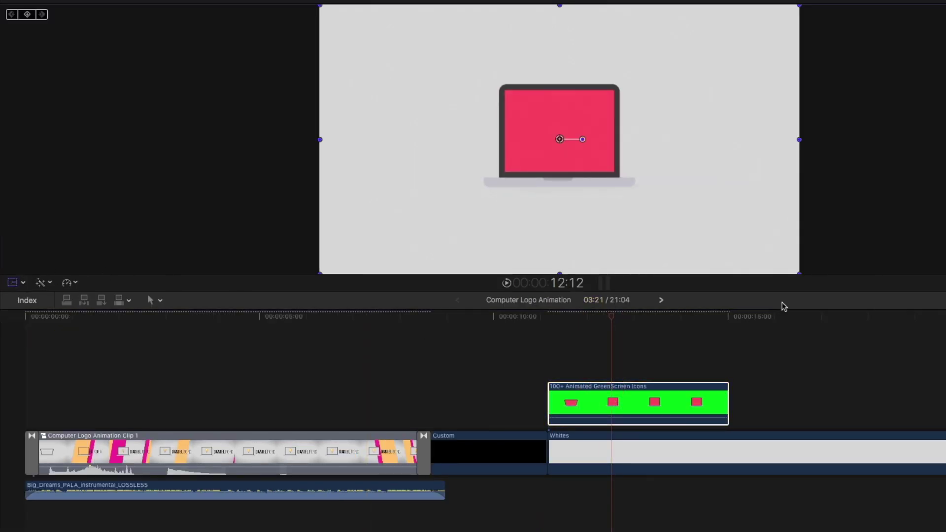
mouse_move(586, 318)
left_mouse_down()
mouse_move(547, 323)
mouse_move(590, 324)
left_mouse_up()
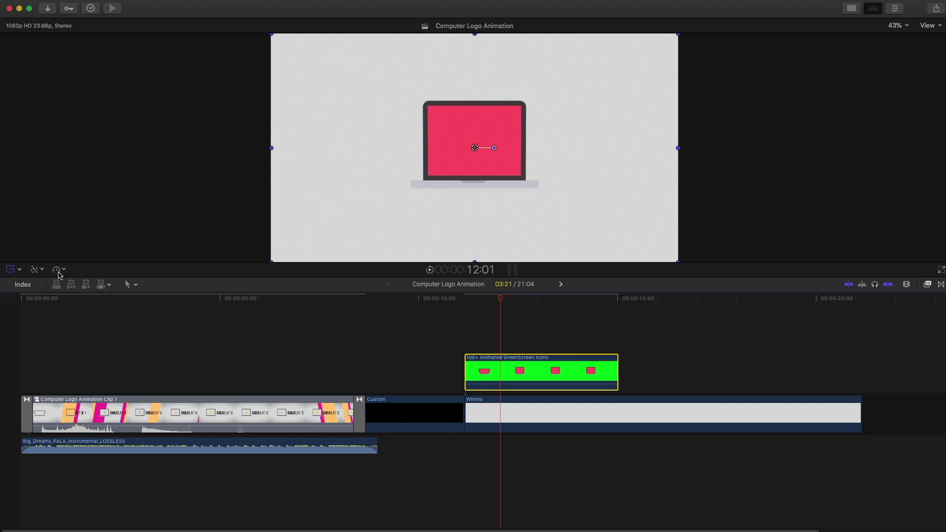
left_click(10, 269)
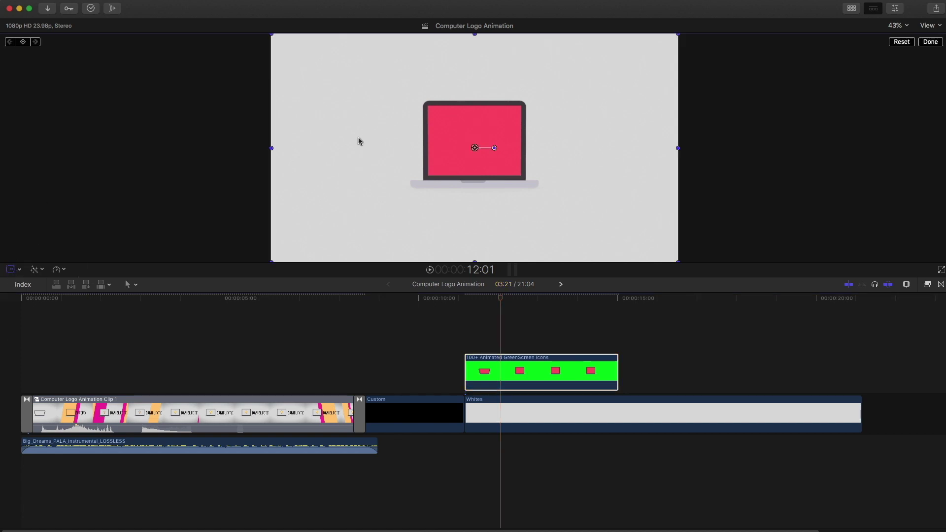
left_click(23, 43)
left_click_drag(500, 298, 529, 302)
left_click_drag(475, 148, 396, 148)
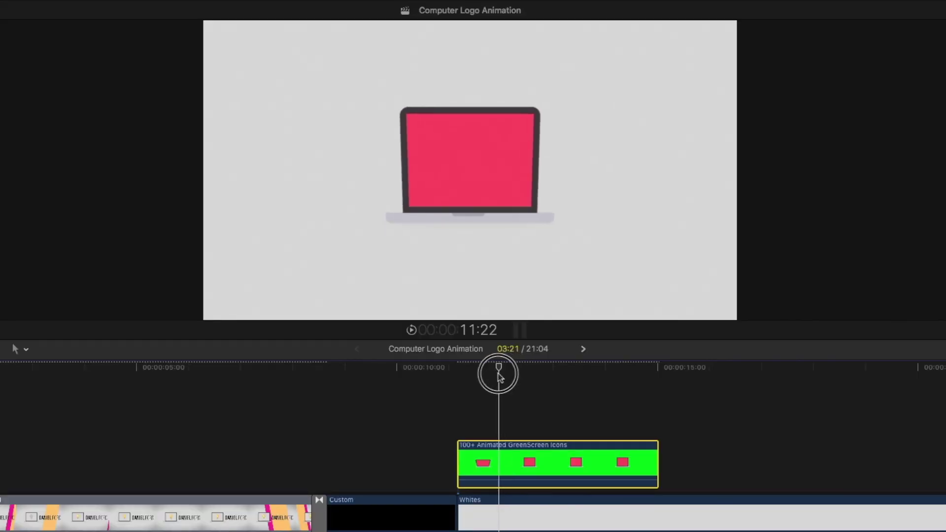
- Play back the laptop slide animation and reselect the laptop clip
left_click_drag(498, 382, 445, 385)
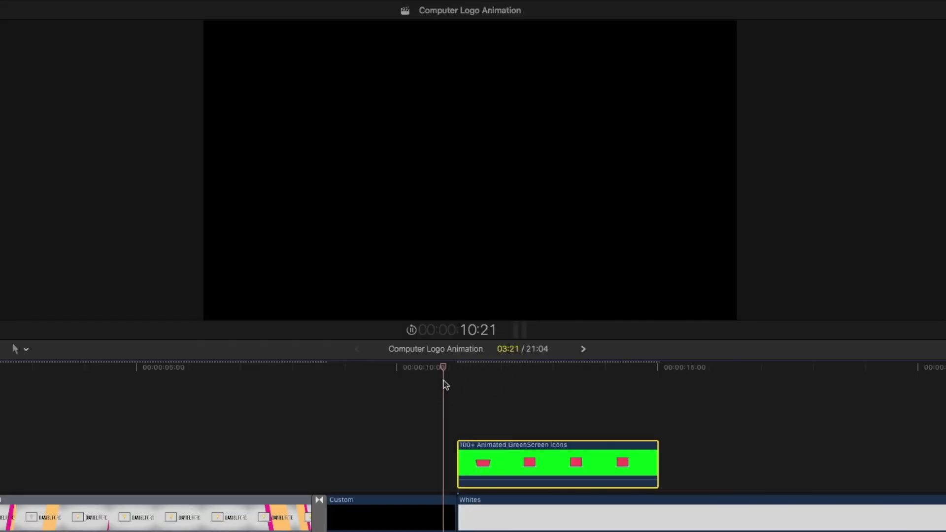
key("space")
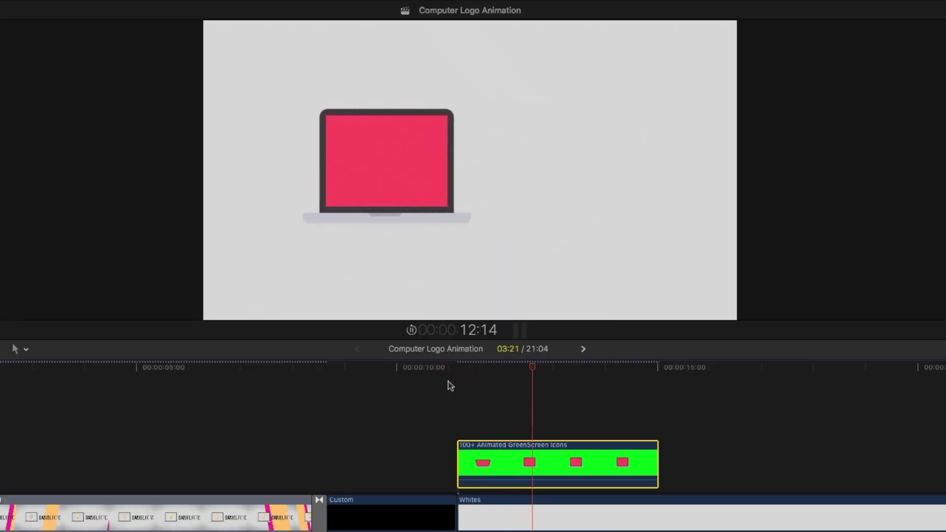
left_click(550, 412)
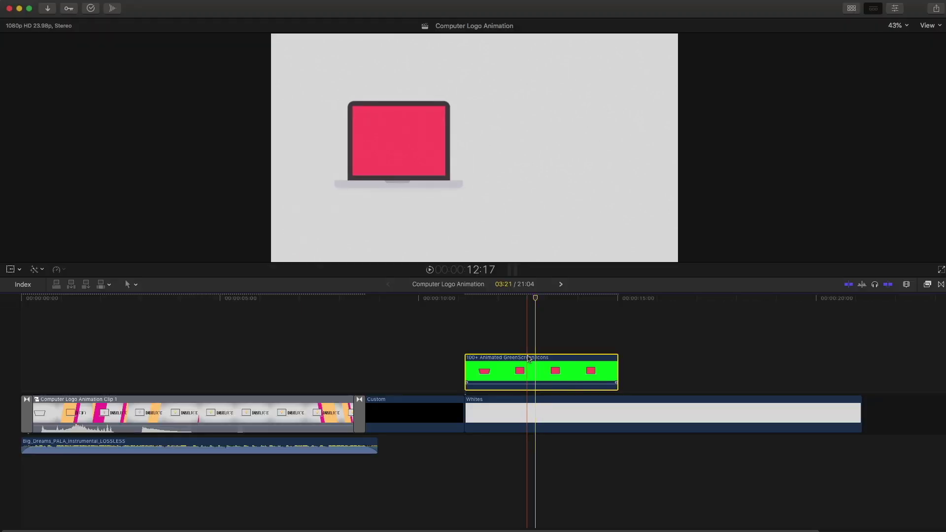
left_click(382, 145)
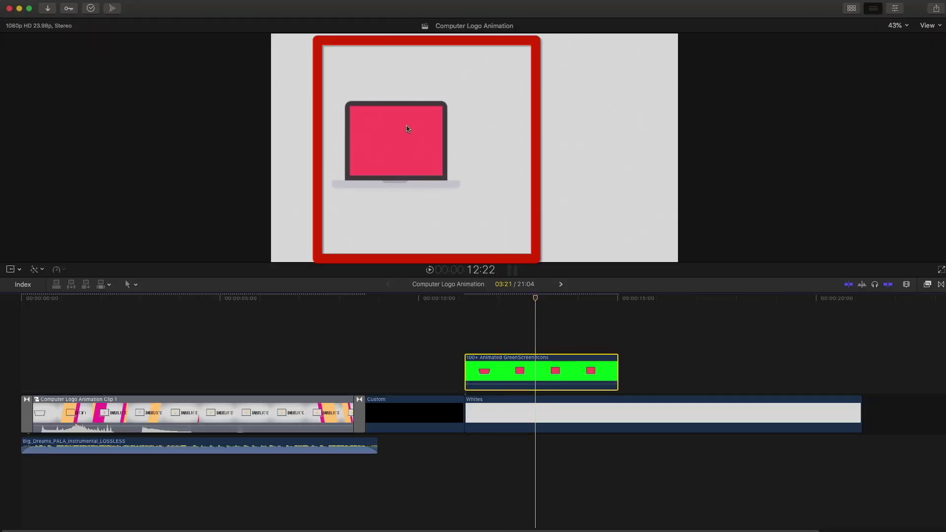
- Apply a second Keyer from the video effects to the green-screen icons clip
left_click(928, 285)
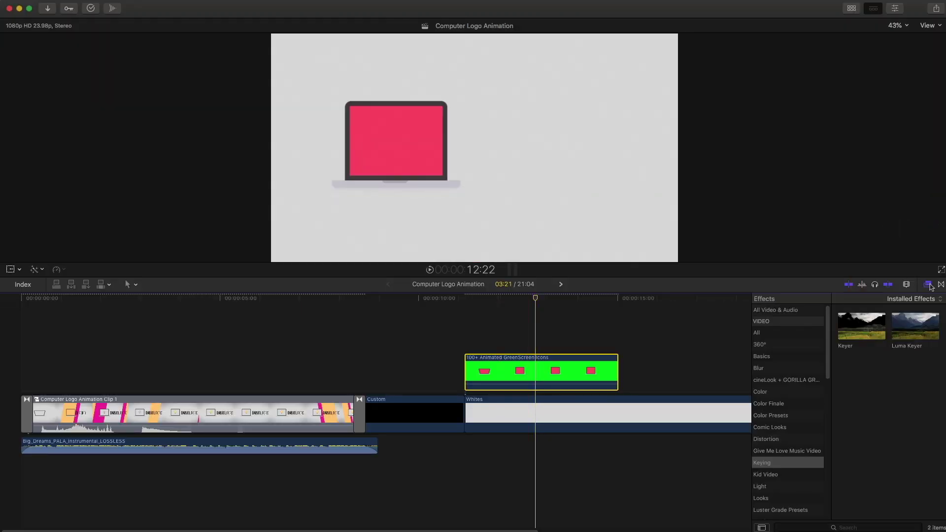
left_click_drag(844, 335, 565, 371)
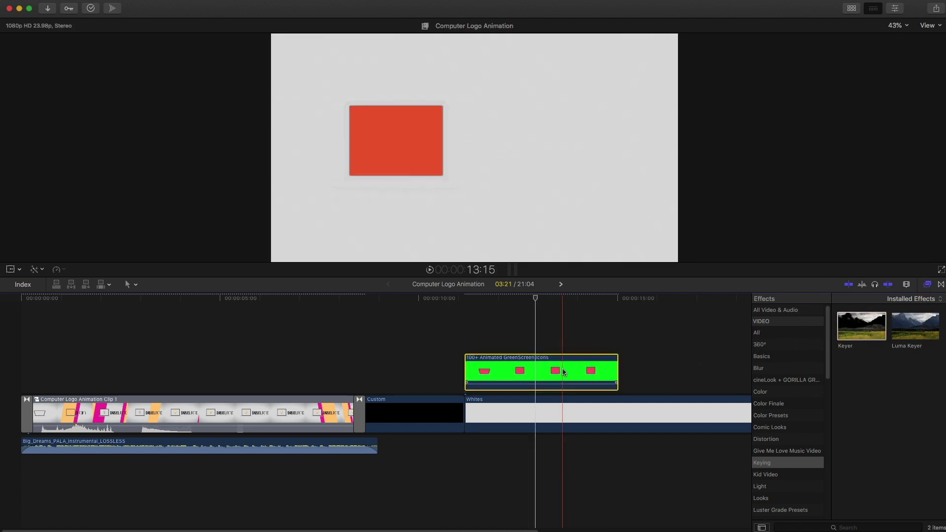
key("super+5")
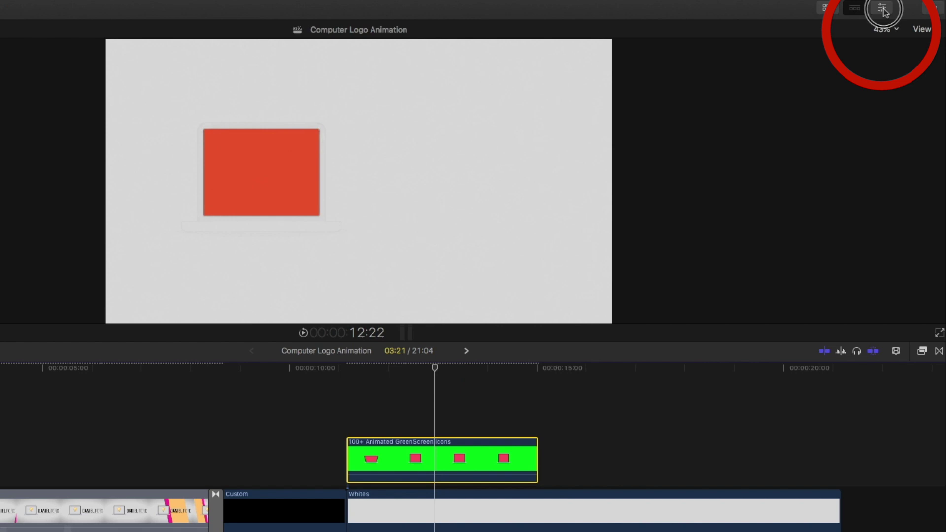
- In the Inspector, sample the red laptop screen with the Keyer to key it out
left_click(882, 8)
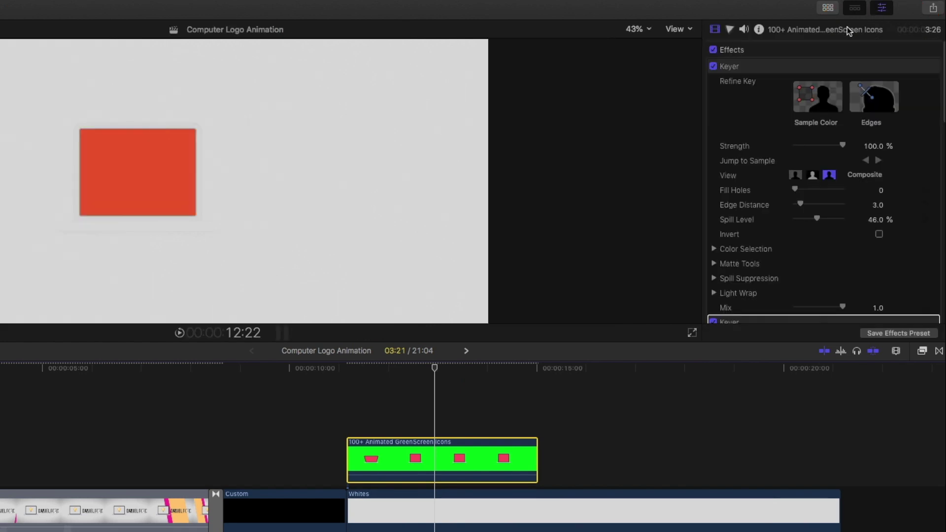
left_click(770, 66)
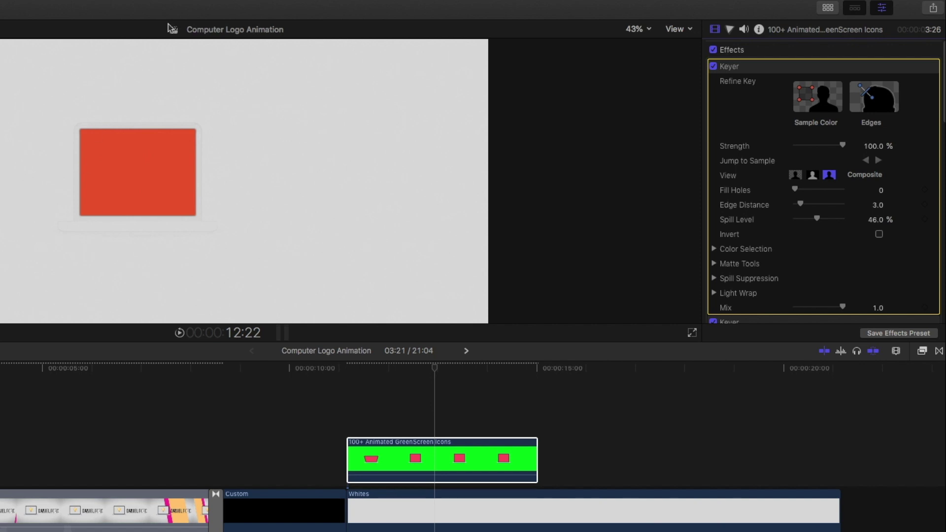
scroll(779, 131, "down", 6)
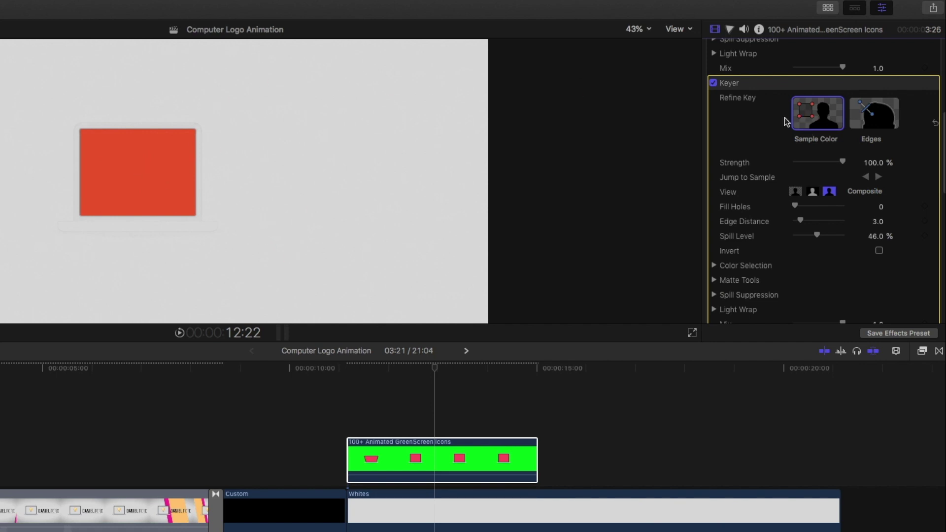
left_click_drag(102, 156, 112, 170)
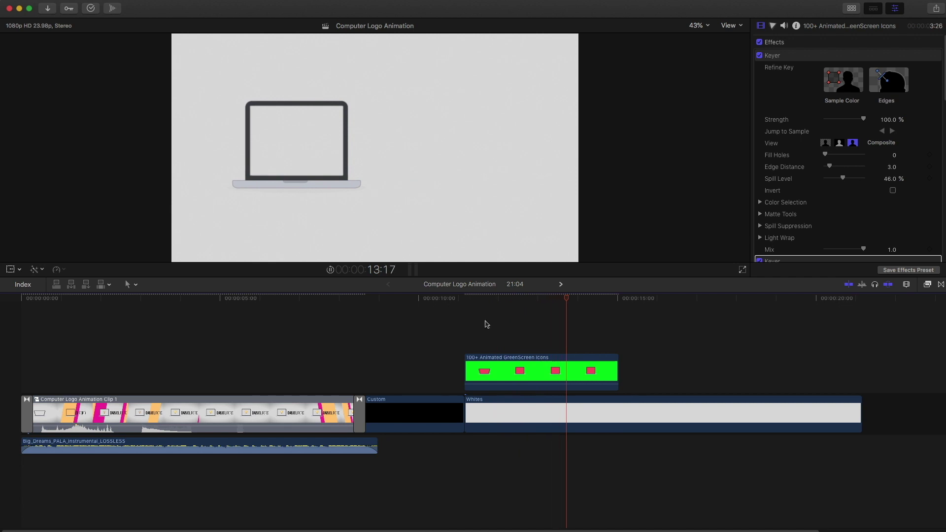
- Copy and paste the Whites clip, lifting the copy into a connected lane
left_click(544, 413)
key("super+c")
left_click(867, 414)
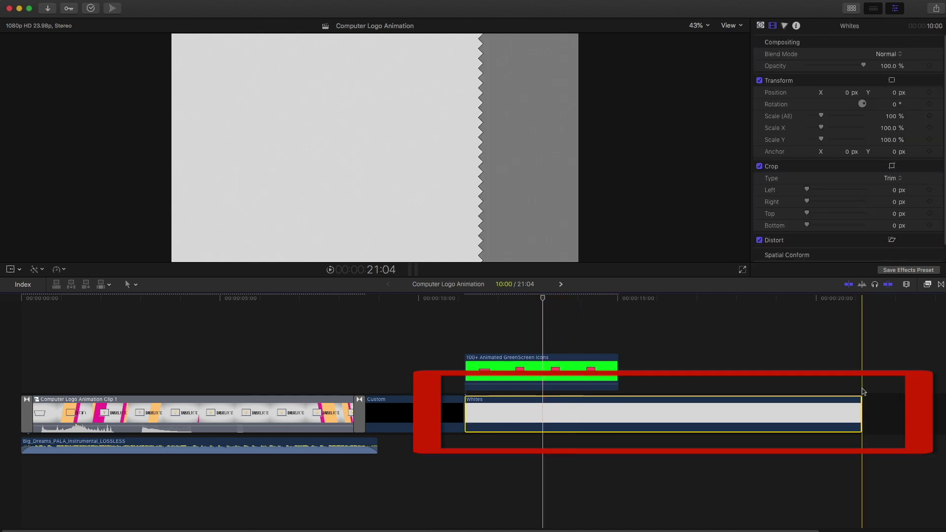
key("super+v")
left_click_drag(469, 412, 143, 367)
- Align the Whites copy under the icons clip and trim it to 3:21
left_click(117, 298)
key("h")
left_click_drag(111, 332, 543, 334)
key("a")
left_click_drag(509, 380, 446, 371)
left_click_drag(729, 388, 501, 382)
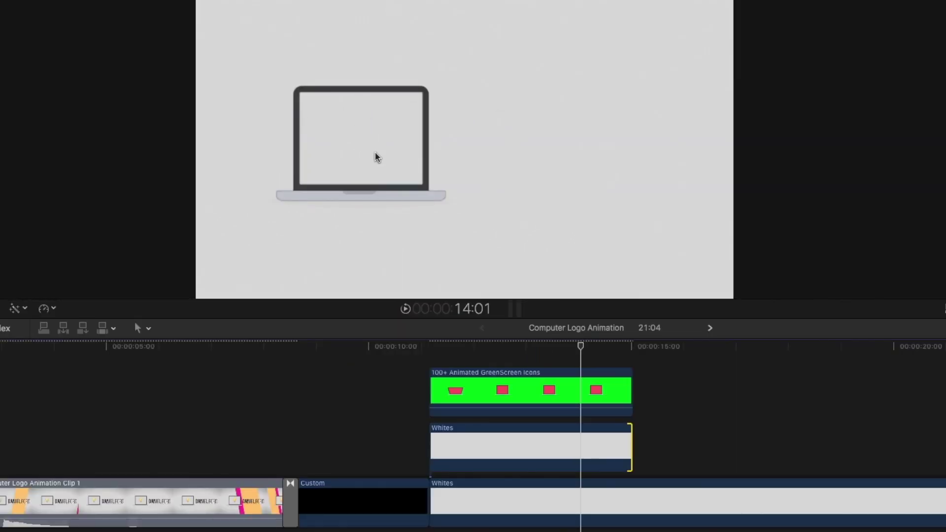
- At 12:21, scale the Whites copy down and move it over the laptop screen
left_click(471, 443)
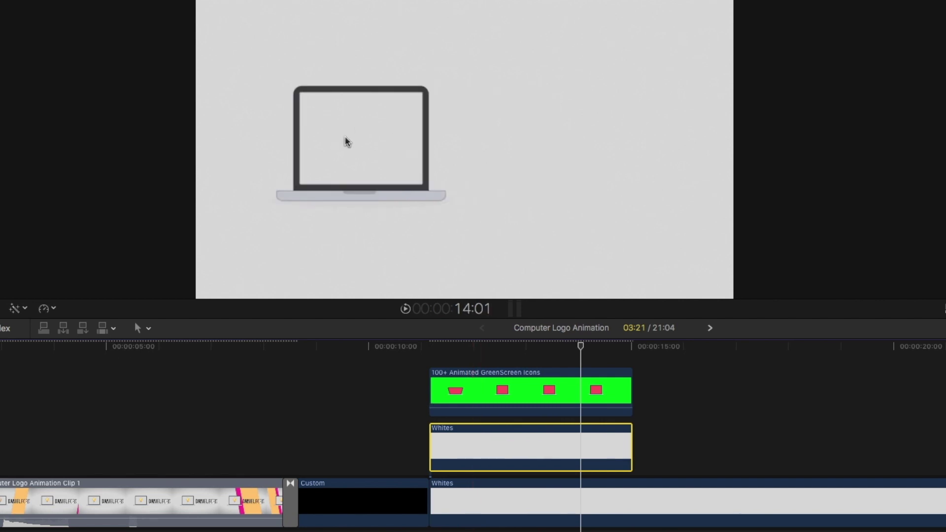
left_click(521, 420)
left_click(492, 449)
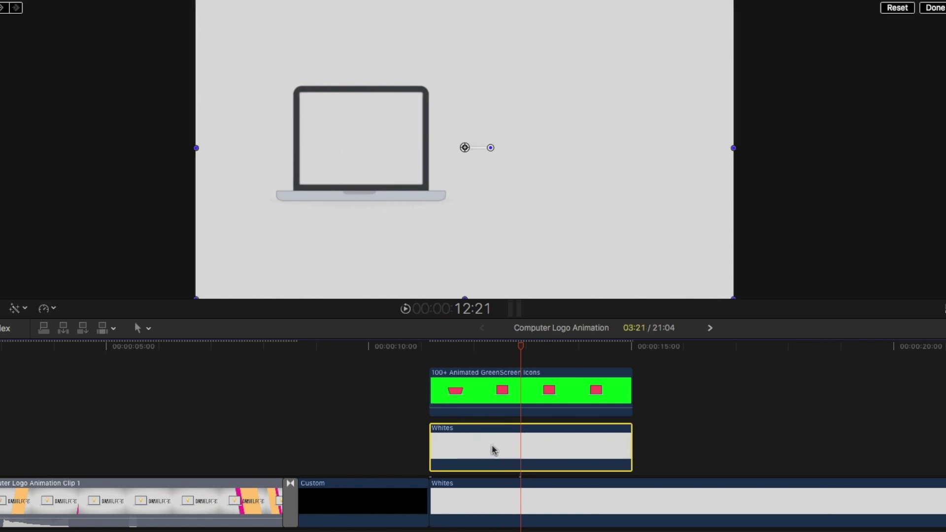
left_click_drag(195, 298, 379, 204)
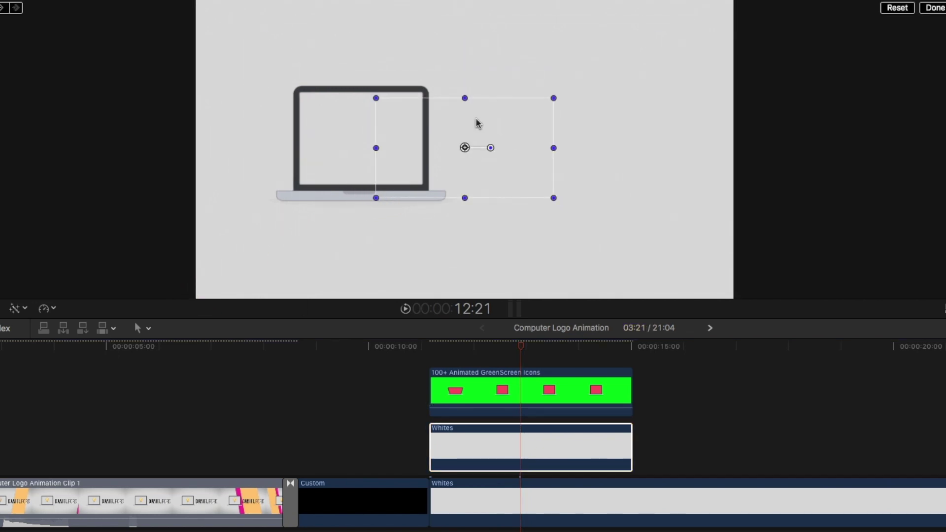
left_click_drag(466, 147, 358, 137)
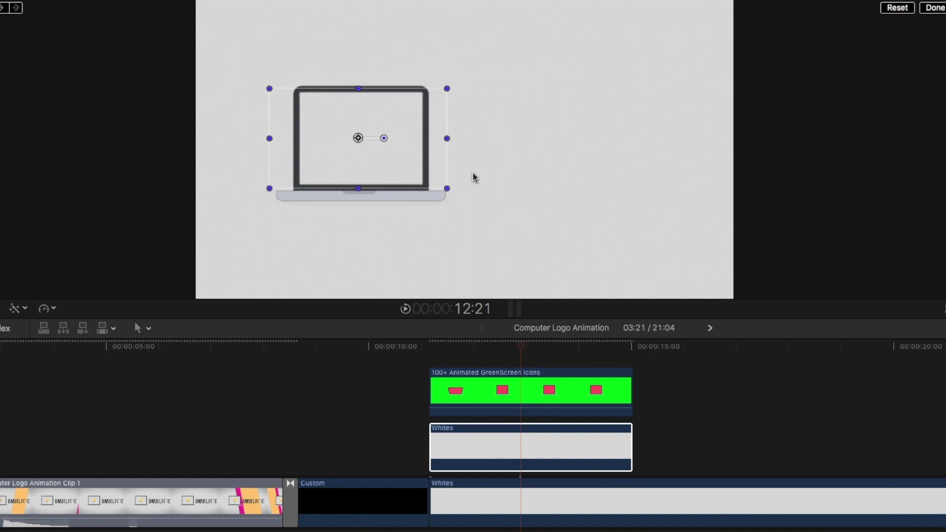
left_click_drag(446, 187, 429, 179)
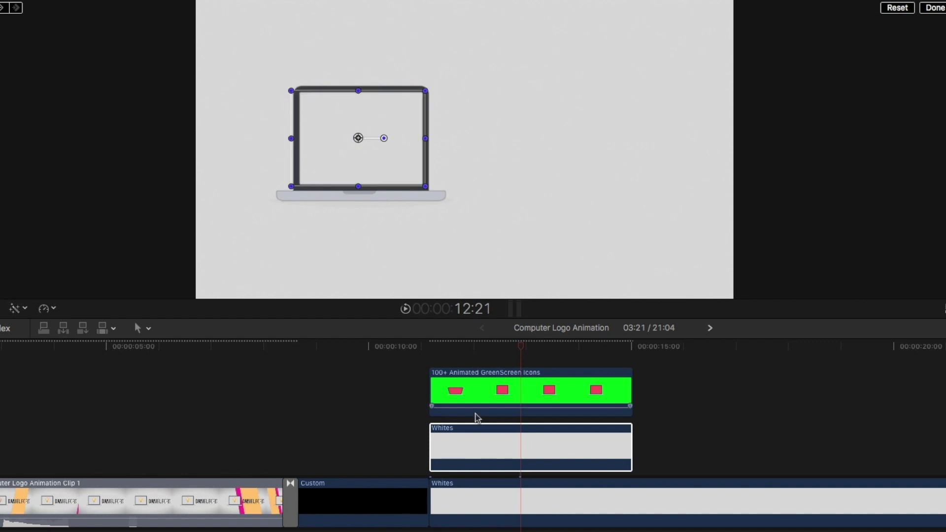
- Fit the white box to the screen at X -368.4 px, 23.35% by 31.63%, below the icons clip
left_click_drag(461, 444, 466, 356)
left_click_drag(290, 138, 295, 139)
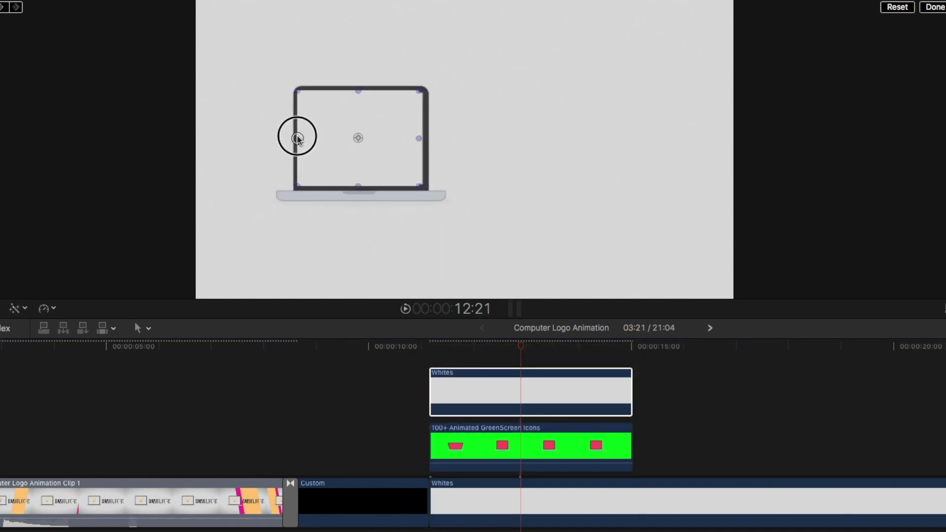
left_click(360, 138)
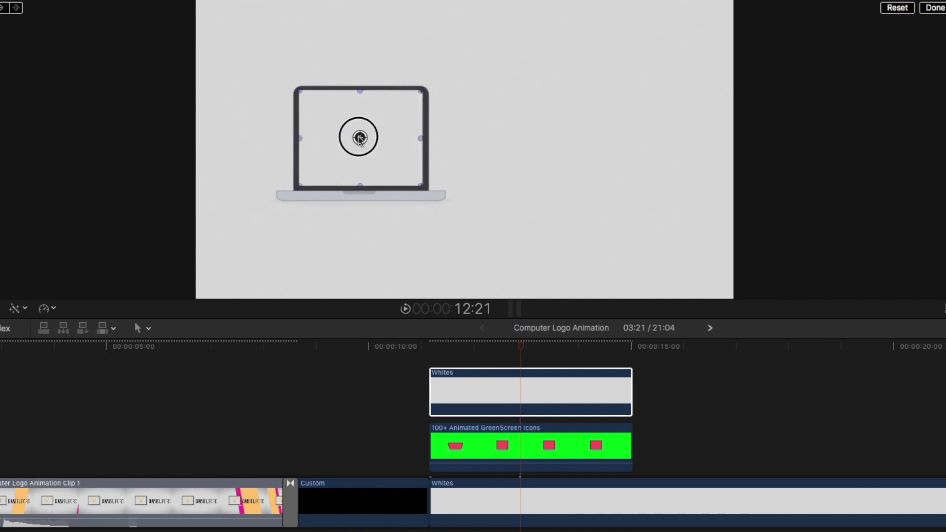
left_click_drag(518, 385, 504, 458)
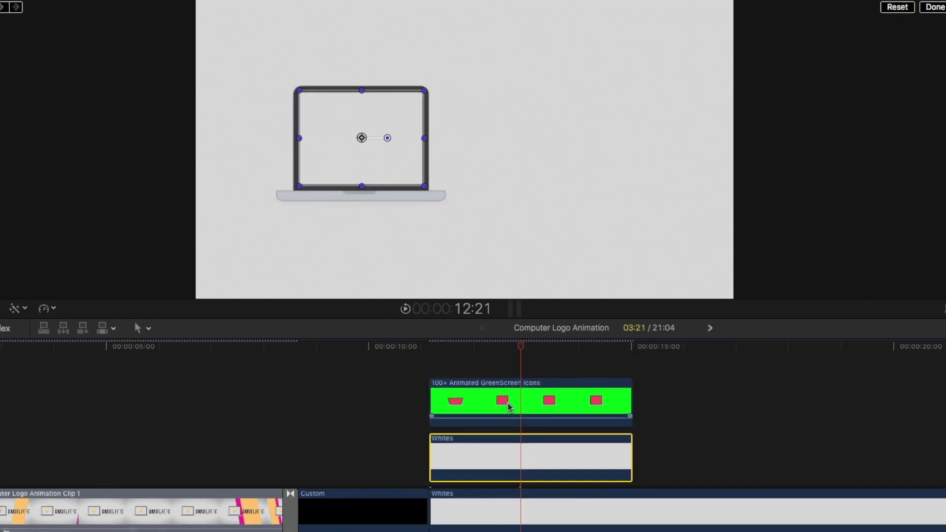
left_click(380, 177)
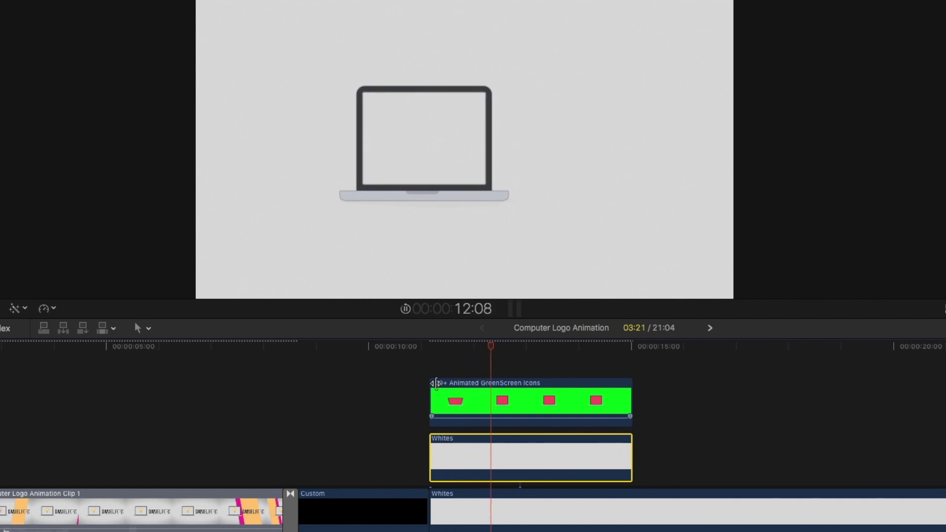
left_click(843, 10)
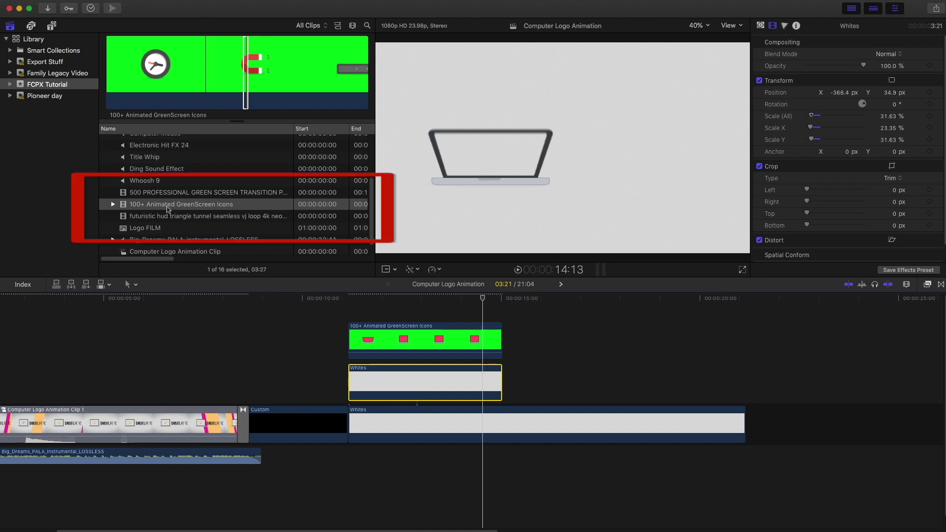
- Add the animated icons clip on top and trim its end to match the other clips
left_click_drag(136, 64, 371, 310)
left_click_drag(383, 309, 396, 306)
left_click_drag(599, 311, 501, 310)
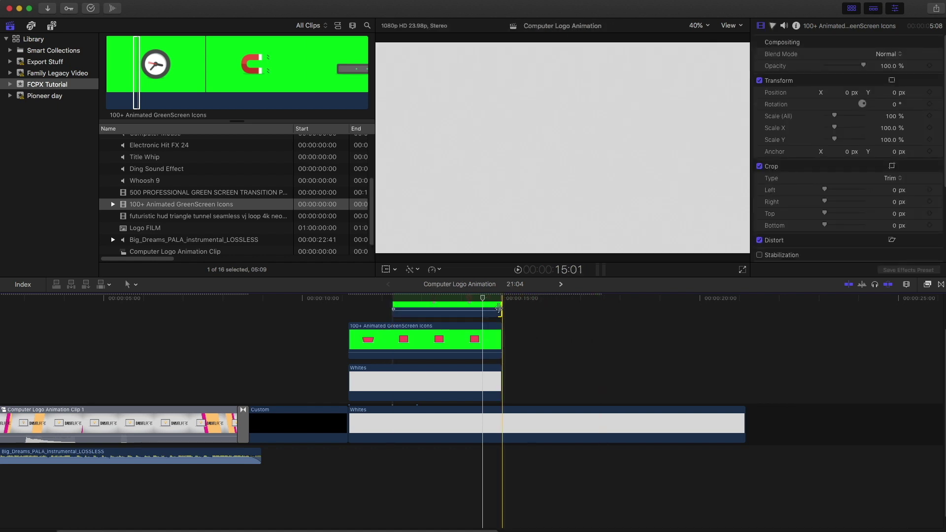
- Key out the lightbulb clip's green with Keyer and play it back over the laptop
left_click(928, 285)
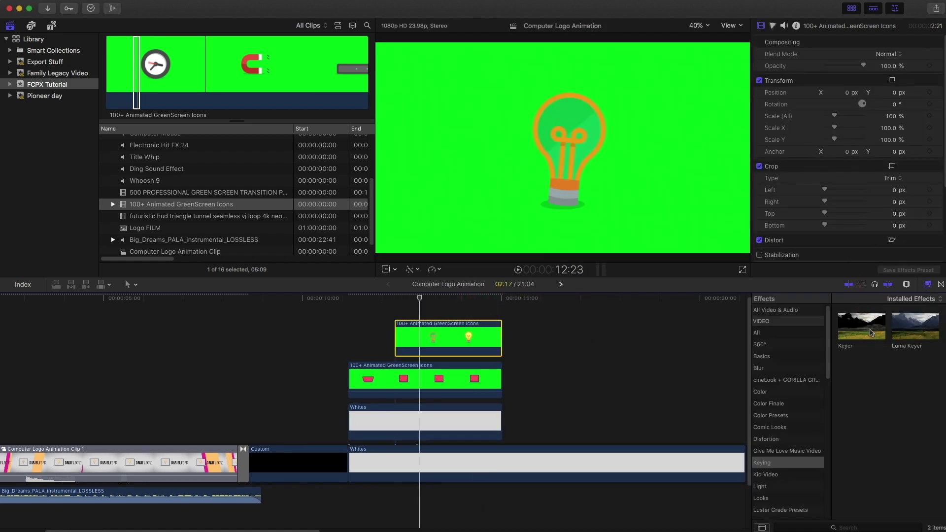
left_click_drag(873, 335, 446, 336)
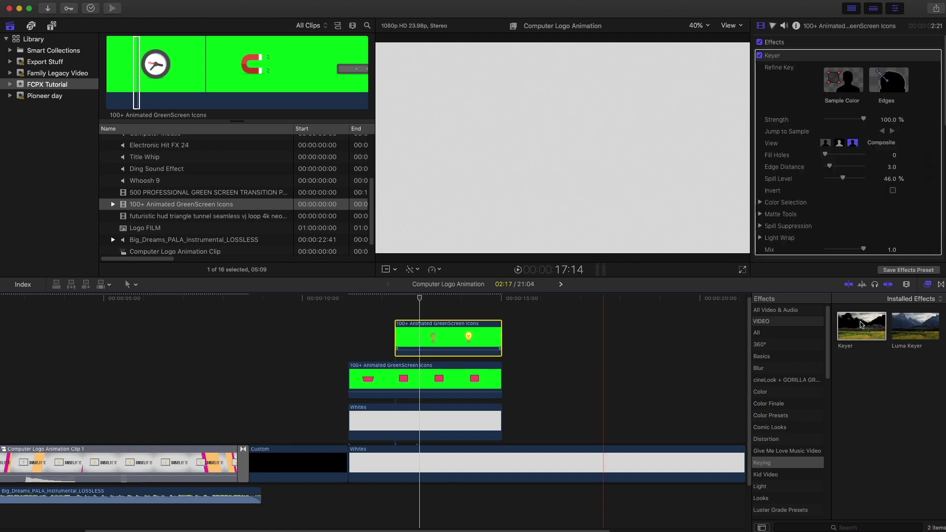
left_click(927, 285)
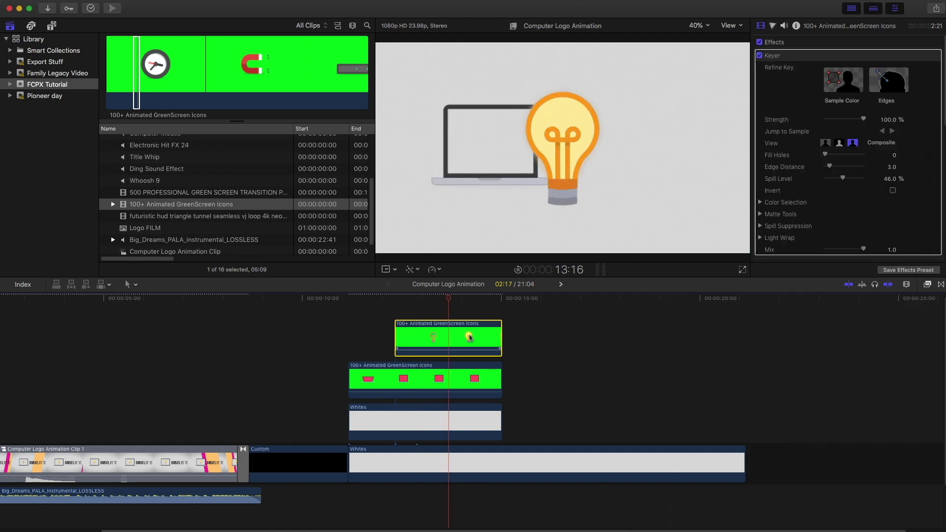
key("space")
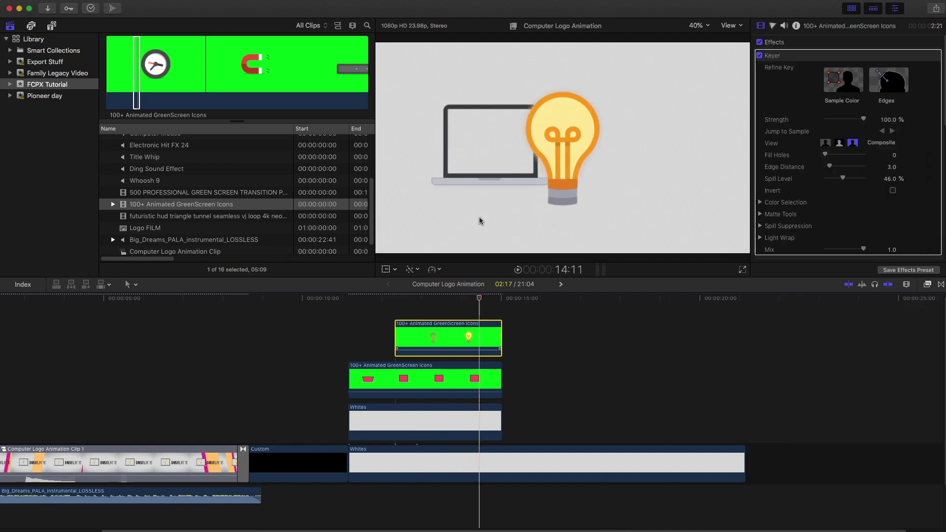
left_click(462, 338)
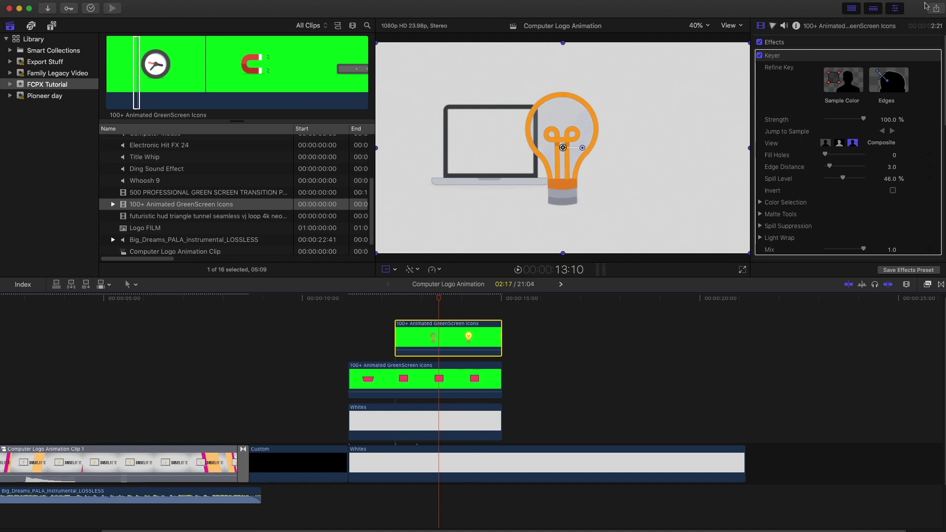
- Scale the lightbulb to 30% and place it inside the laptop screen
left_click(853, 11)
left_click_drag(273, 262, 446, 184)
left_click_drag(467, 149, 385, 144)
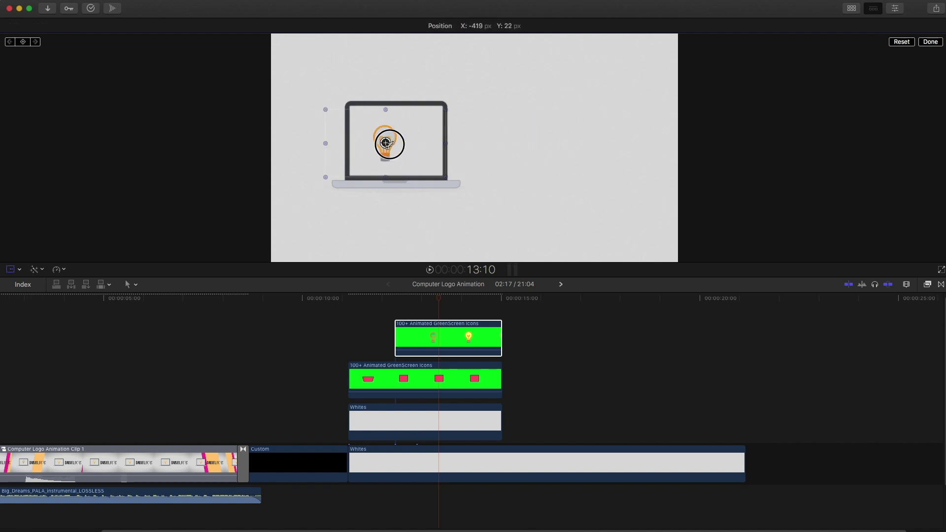
left_click_drag(395, 139, 396, 138)
- Turn off the transform controls and preview the laptop animation from its start
left_click(392, 299)
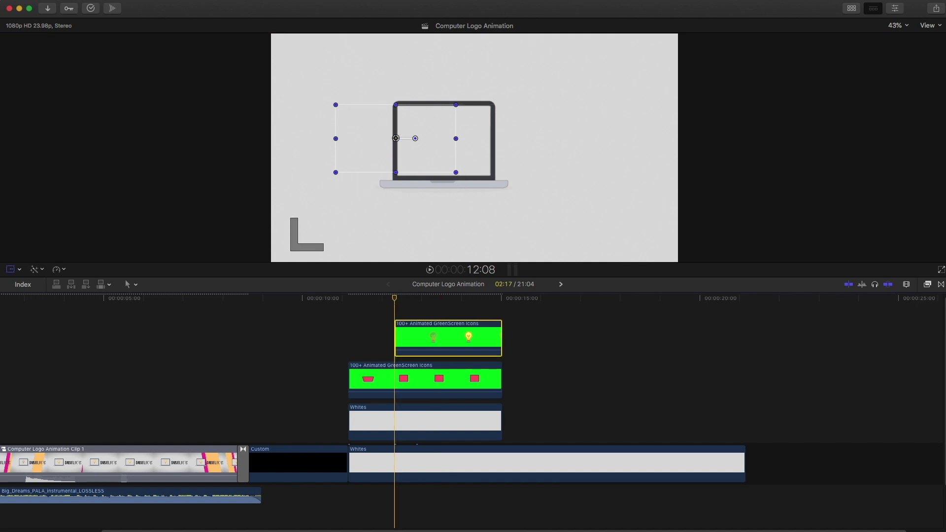
left_click(11, 269)
key("space")
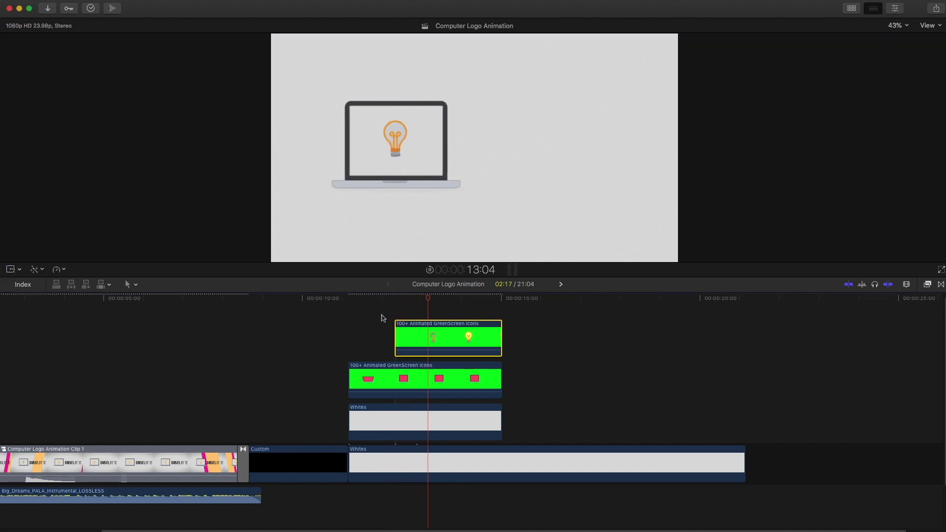
left_click(373, 309)
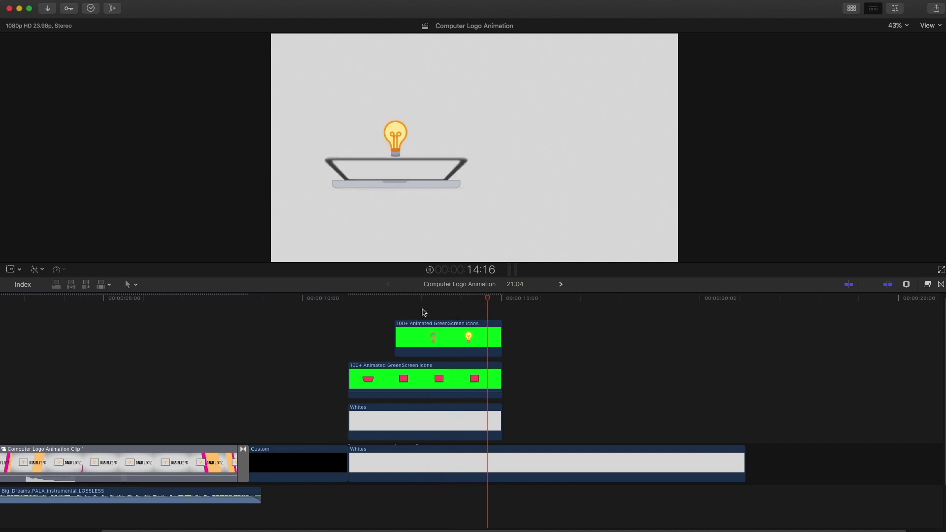
- Shorten the red-icon green-screen clip, add a Retime Hold, and lengthen the held freeze frame
left_click(471, 379)
key("space")
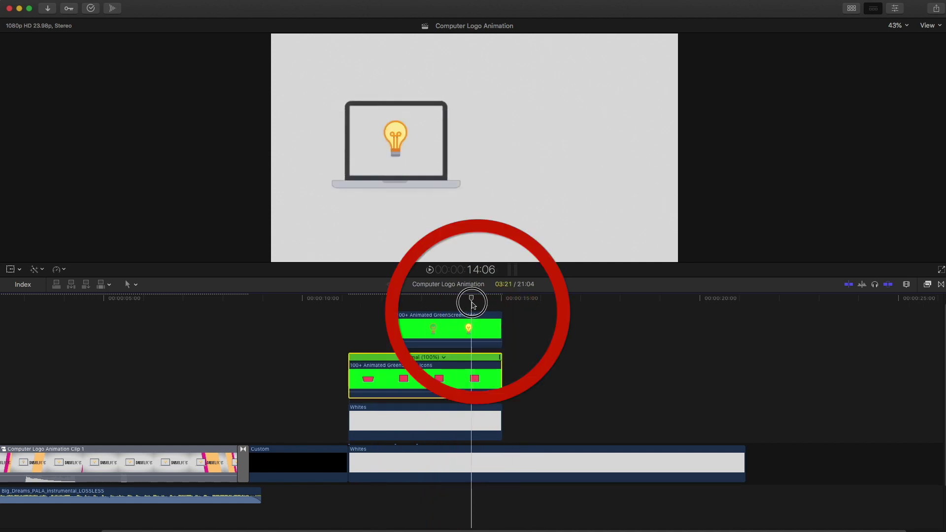
left_click_drag(502, 377, 469, 378)
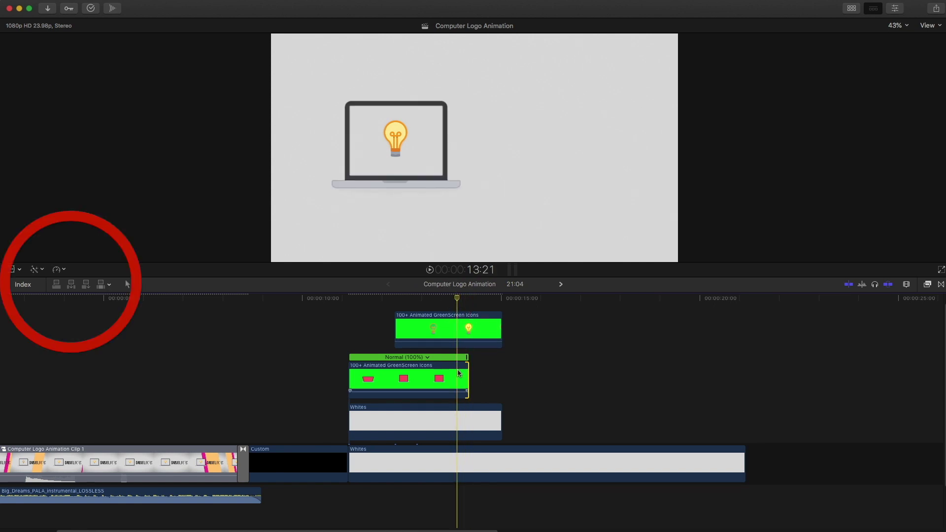
left_click(59, 270)
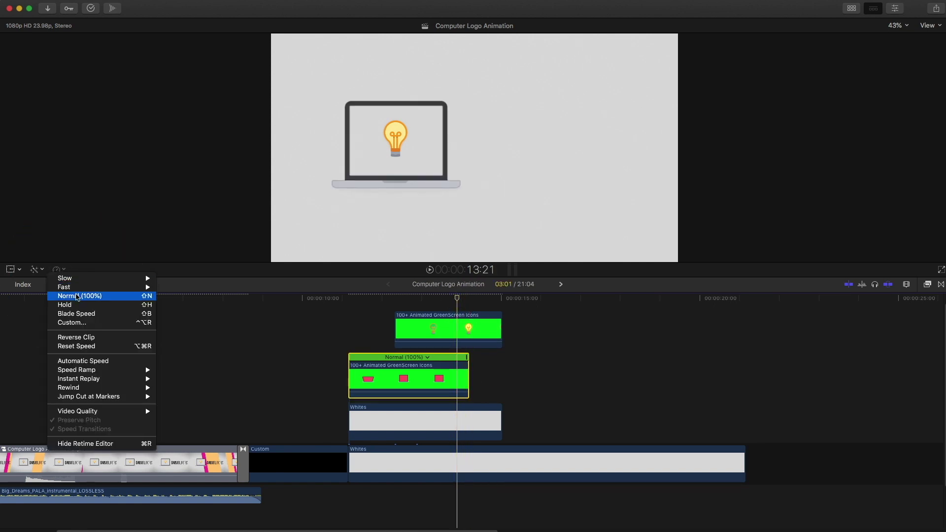
left_click(66, 305)
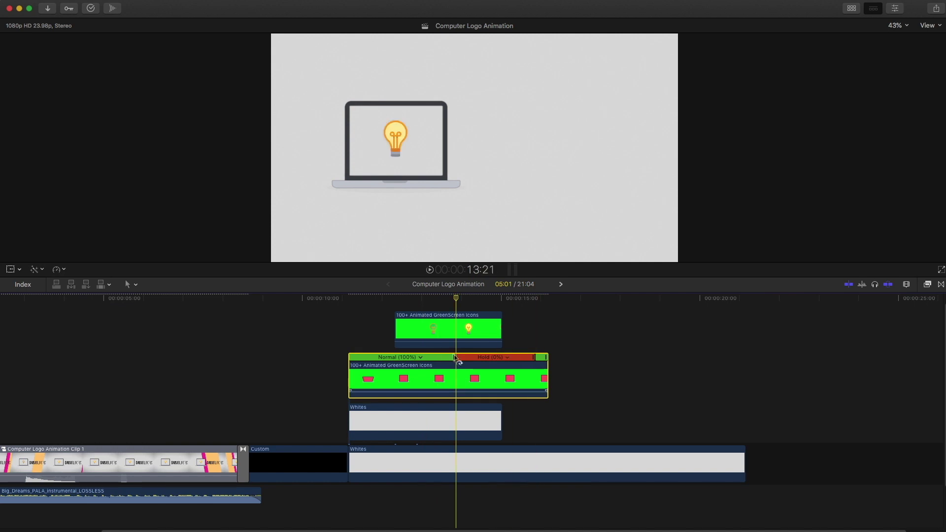
left_click_drag(533, 358, 598, 358)
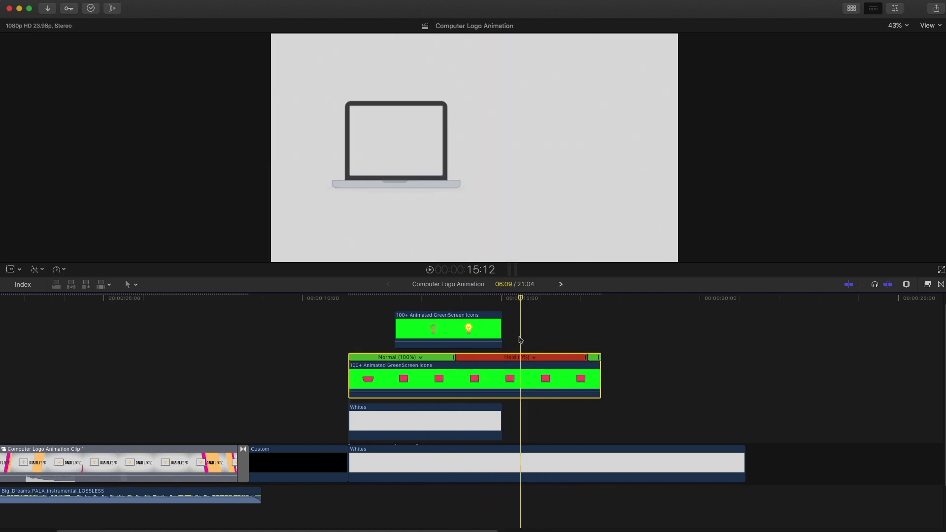
- Extend the upper Whites clip, then add a Hold to the bulb clip extending to the same end
left_click_drag(499, 421, 599, 422)
key("space")
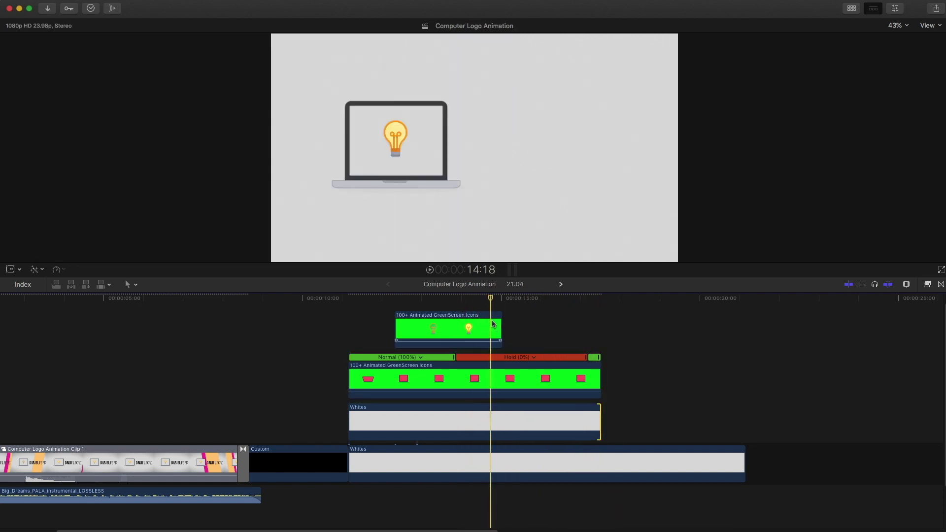
left_click(63, 271)
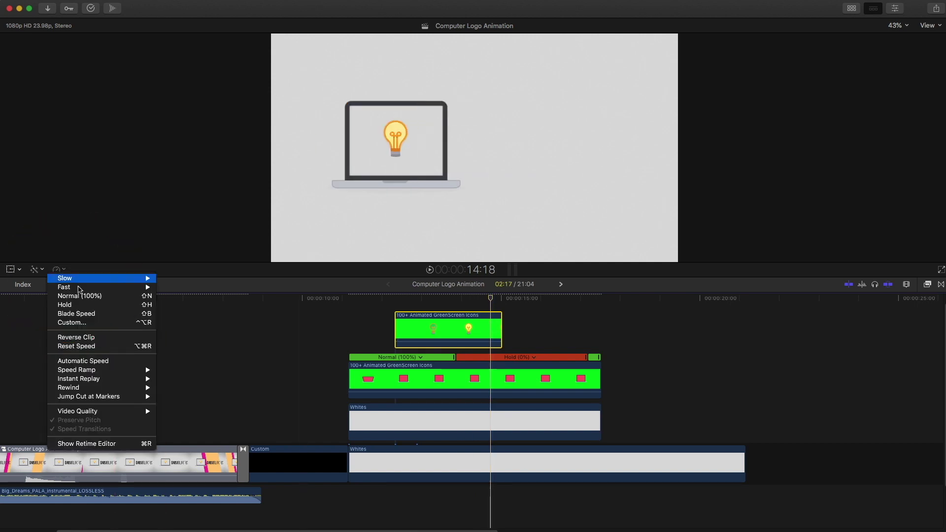
left_click(120, 305)
left_click_drag(569, 308, 589, 308)
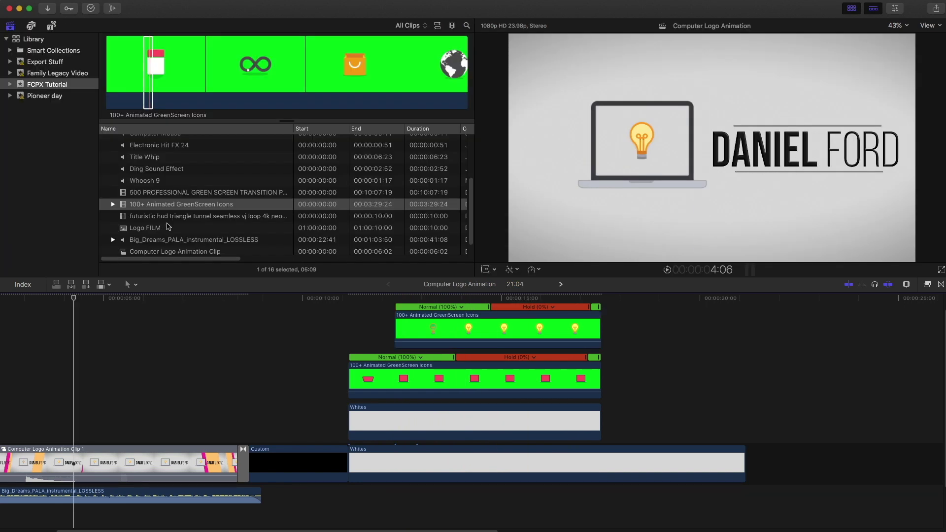
- Place the Logo FILM clip above the icon clips and extend its end to match them
scroll(155, 190, "down", 1)
left_click_drag(147, 213, 348, 332)
left_click_drag(508, 334, 598, 335)
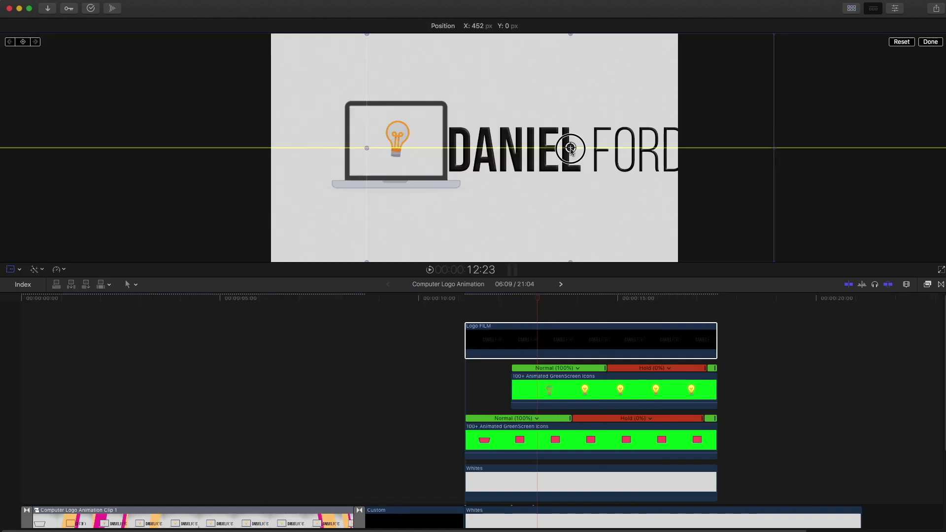
left_click_drag(571, 148, 567, 148)
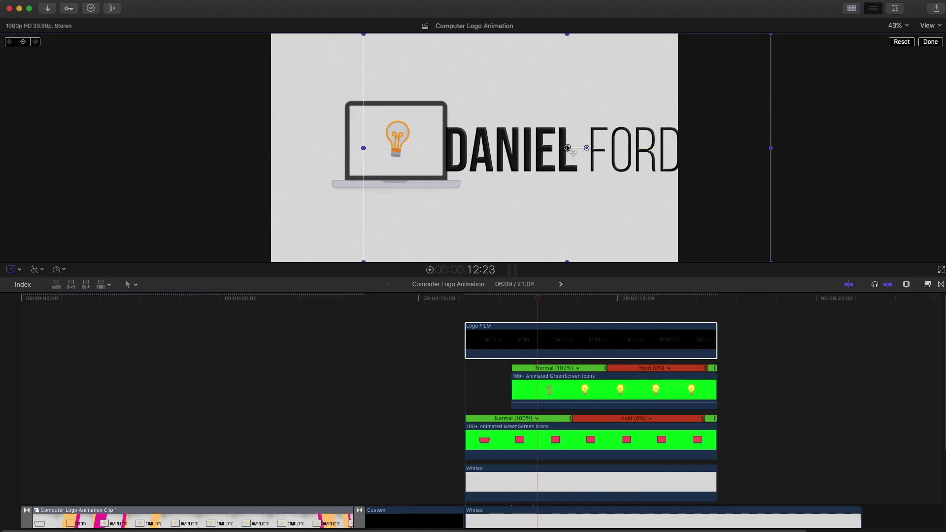
left_click_drag(363, 260, 413, 236)
left_click_drag(568, 148, 428, 148)
left_click(33, 299)
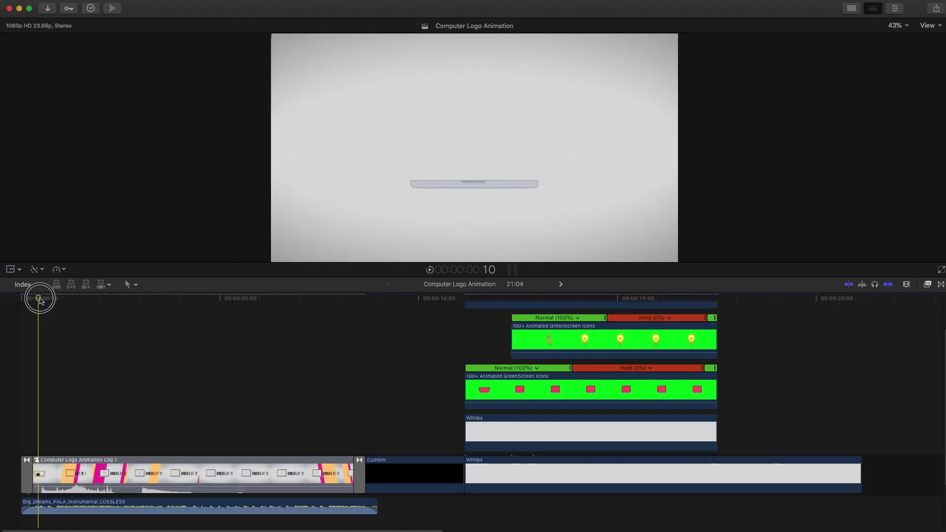
left_click_drag(40, 302, 468, 337)
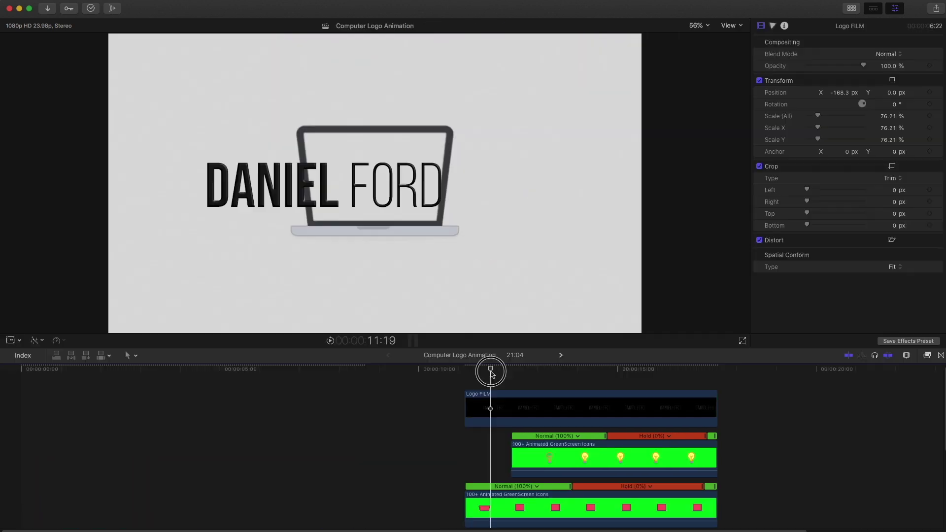
- Keyframe the Logo FILM position so the title slides right of the laptop to X 442.6 px
left_click_drag(490, 369, 502, 373)
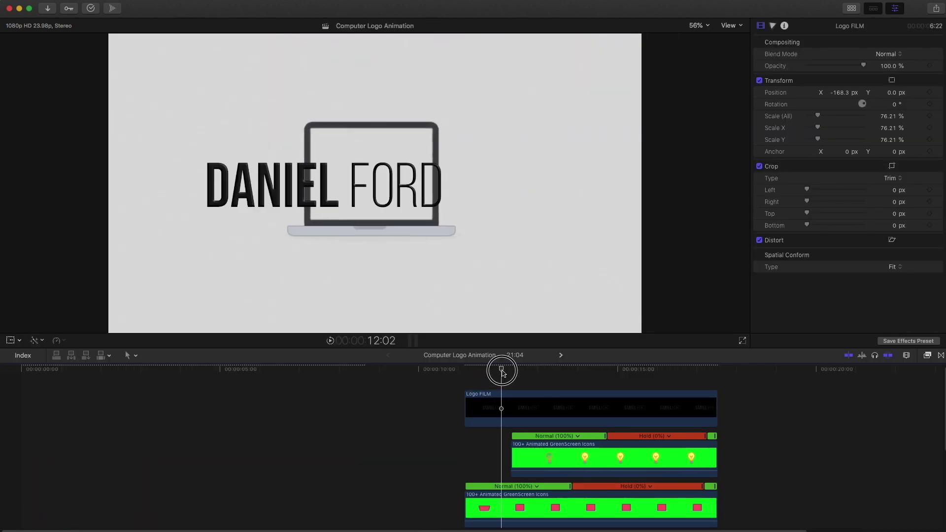
left_click(501, 397)
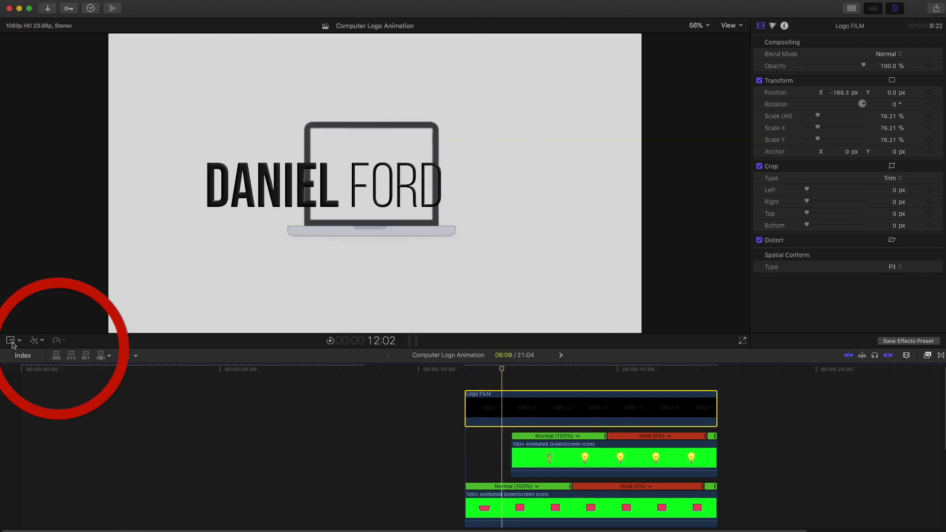
left_click(10, 340)
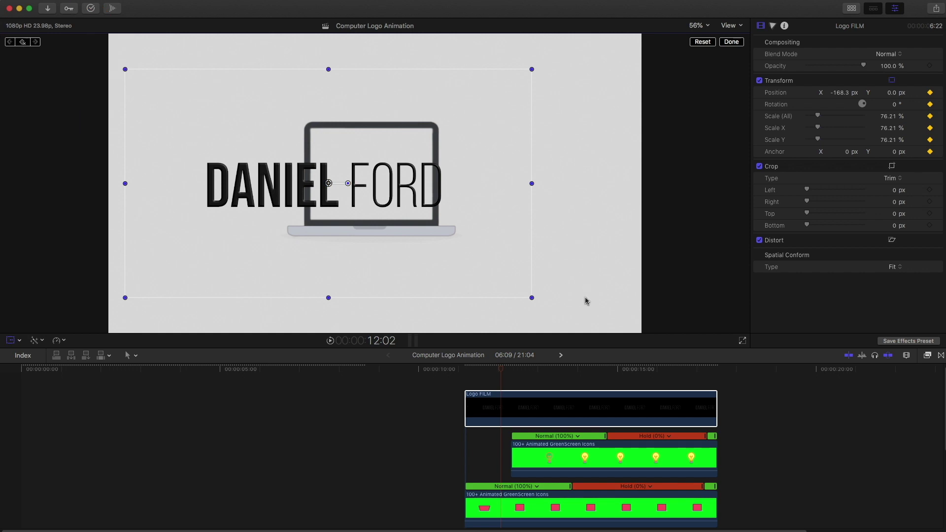
left_click(512, 369)
left_click_drag(513, 369, 532, 370)
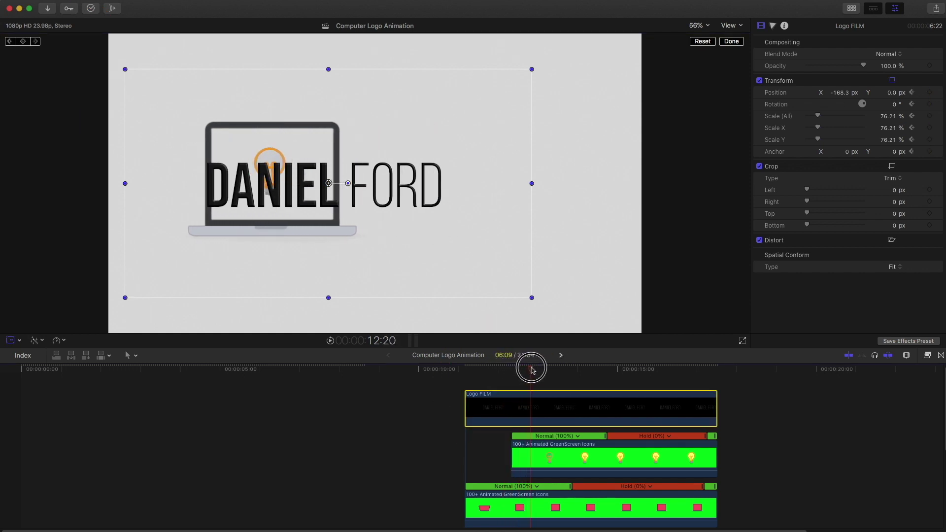
left_click_drag(329, 185, 495, 189)
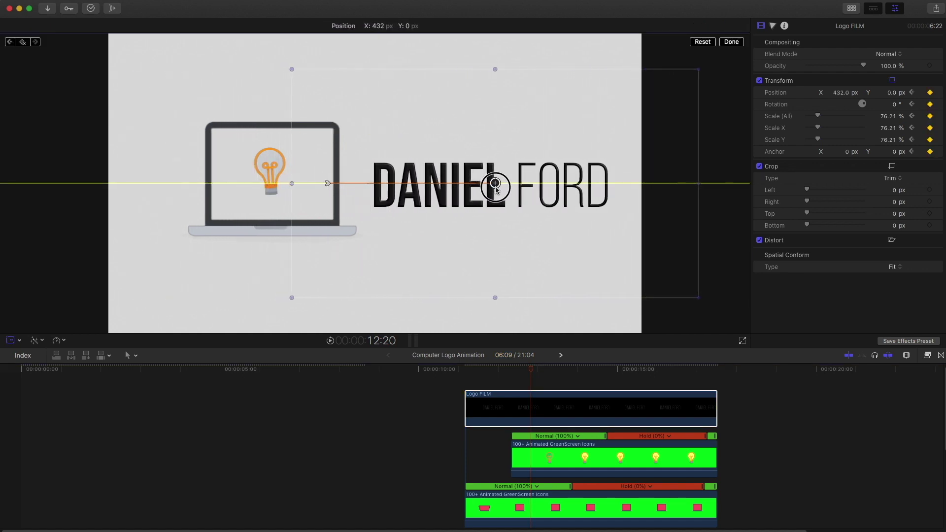
left_click(473, 380)
- Play back the title slide, then bring up the Draw mask effect in the Effects browser
key("space")
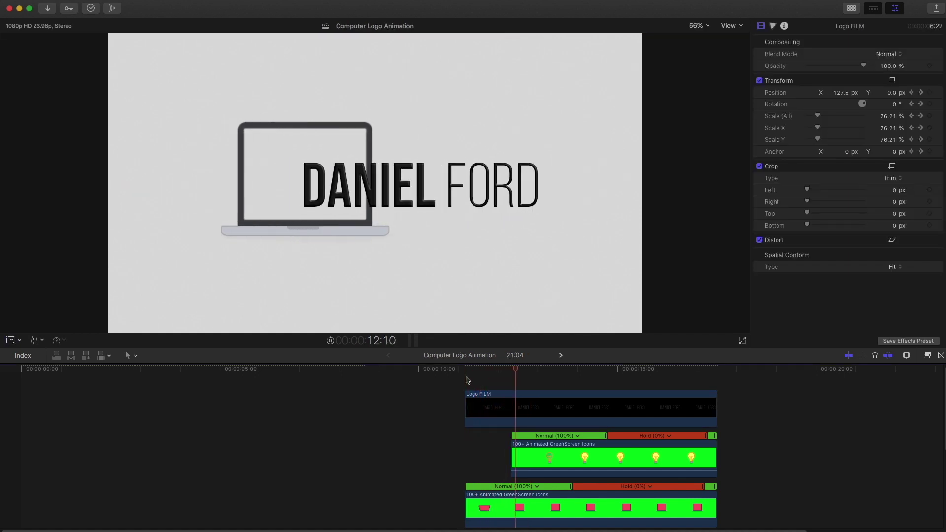
left_click(511, 376)
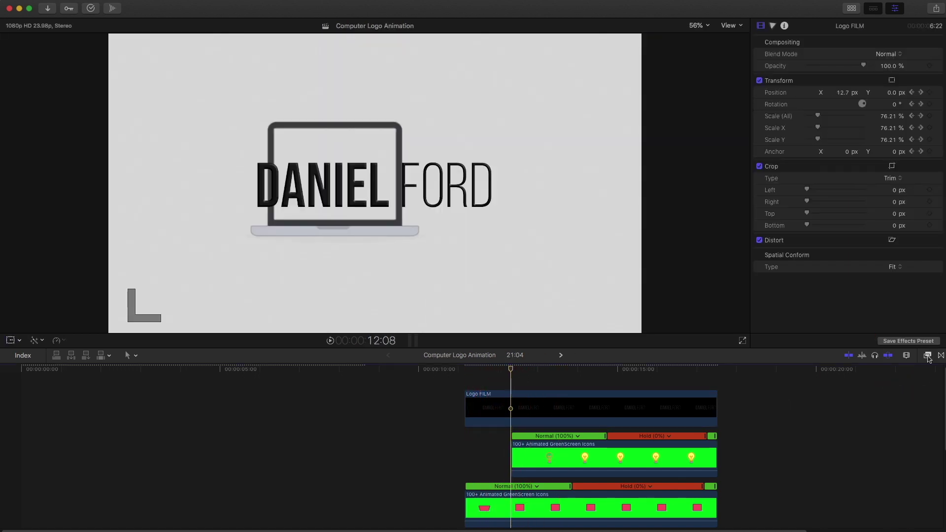
left_click(927, 356)
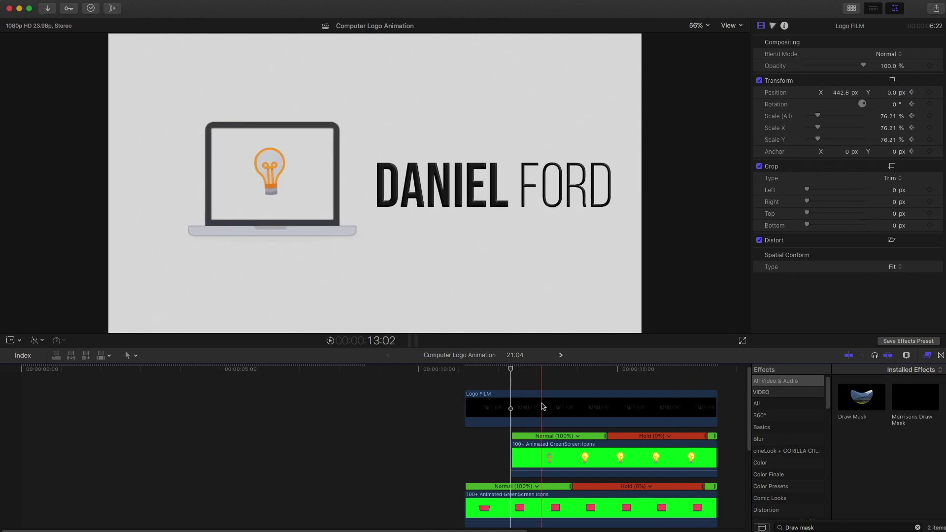
- Park the playhead at 12:08 and apply the Draw Mask effect to the Logo FILM clip
left_click_drag(509, 365, 498, 368)
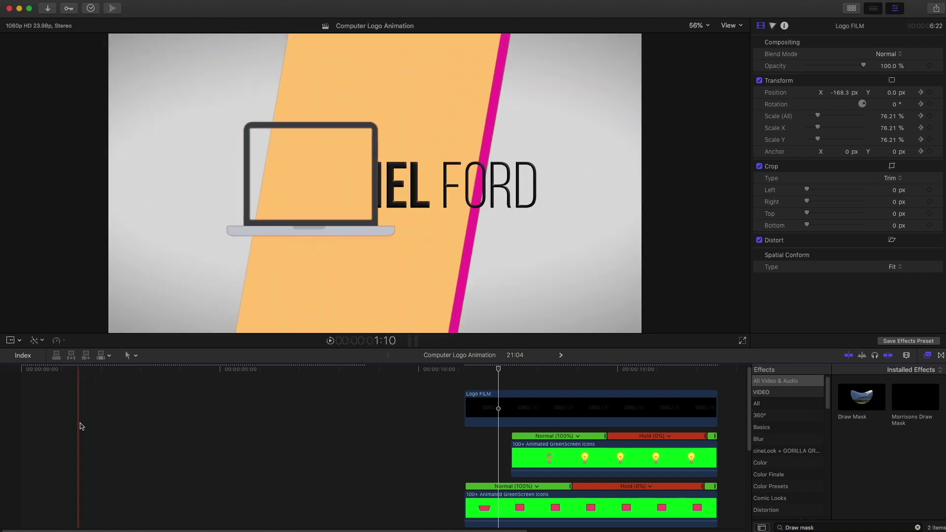
left_click(513, 382)
left_click_drag(862, 397, 624, 404)
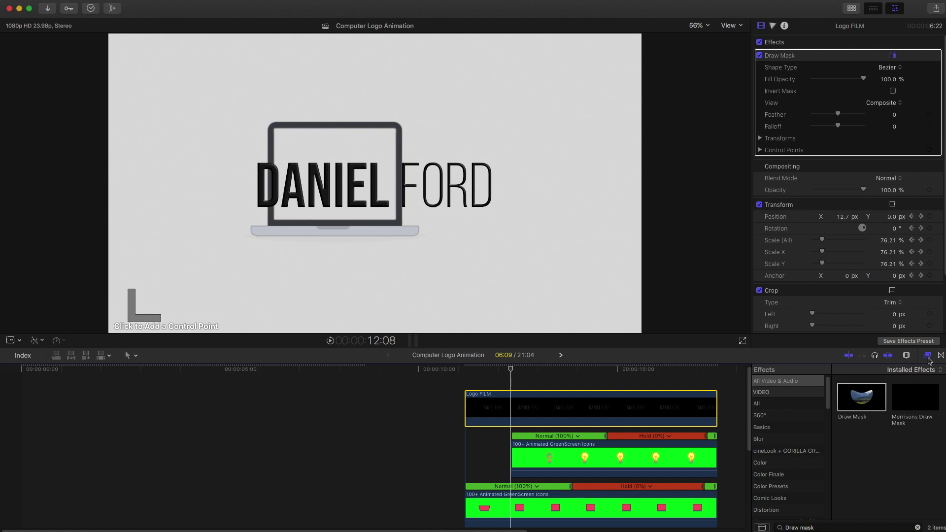
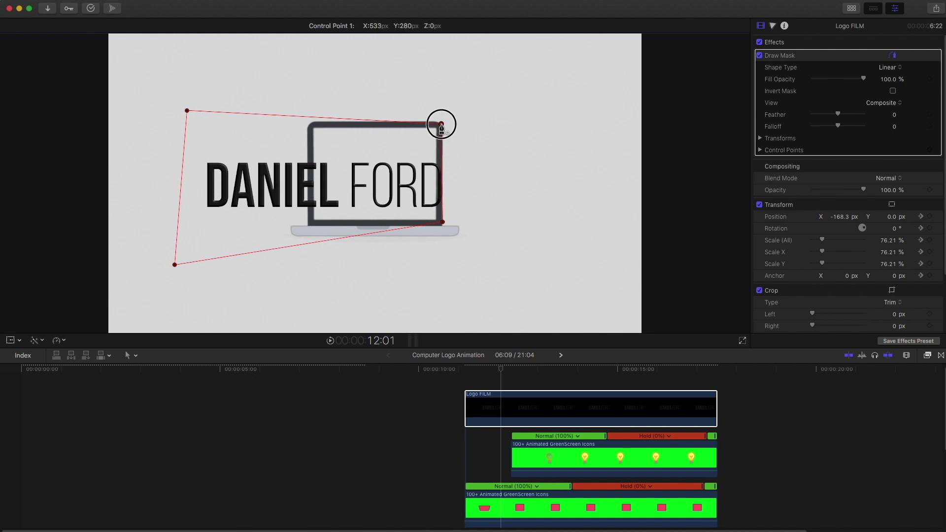
- Nudge the mask's bottom-right point down and invert the mask to hide the name inside it
left_click_drag(442, 222, 442, 227)
left_click(442, 125)
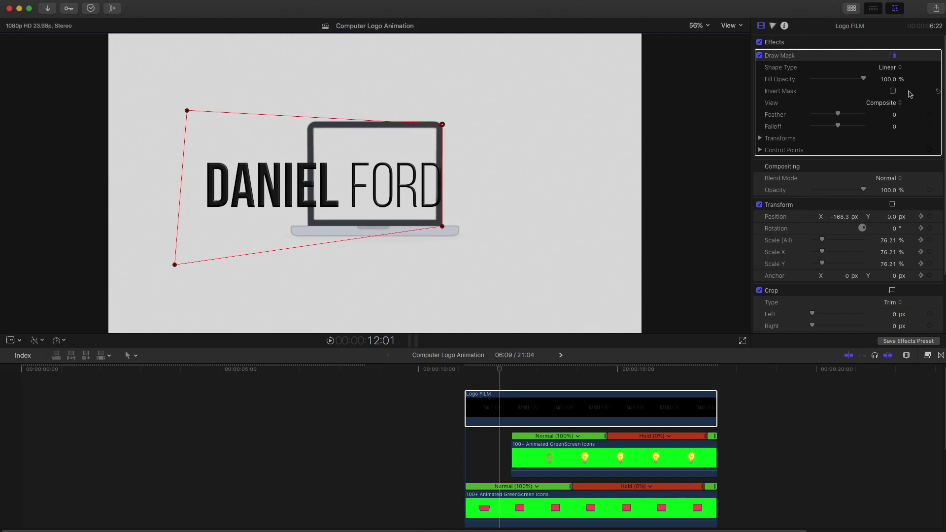
left_click(893, 91)
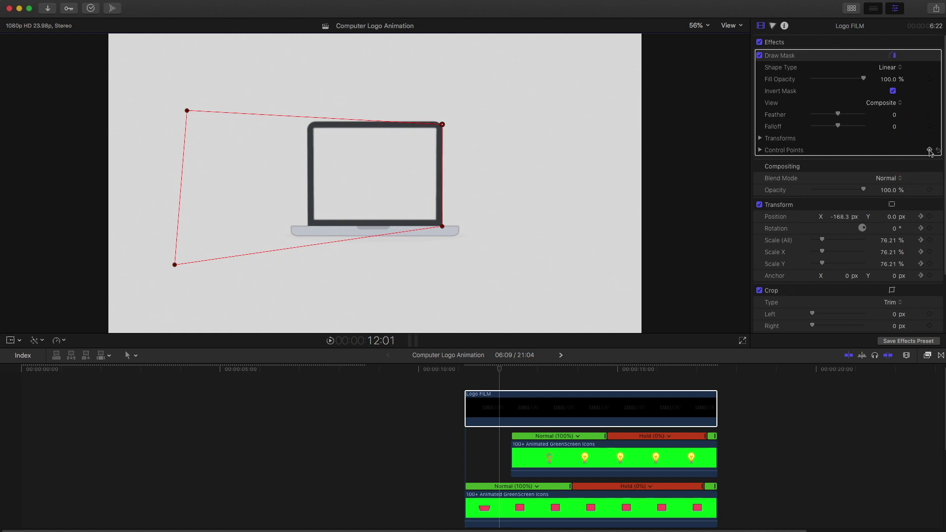
left_click(759, 150)
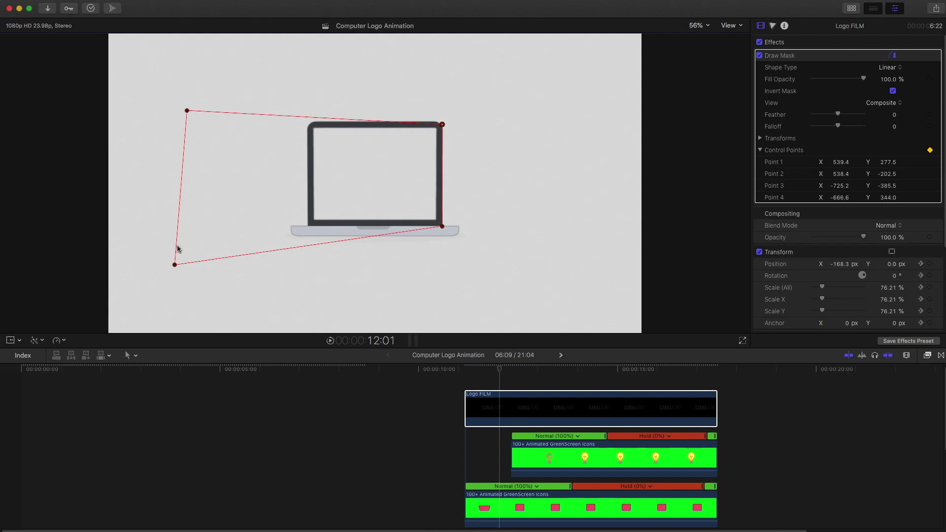
left_click(760, 150)
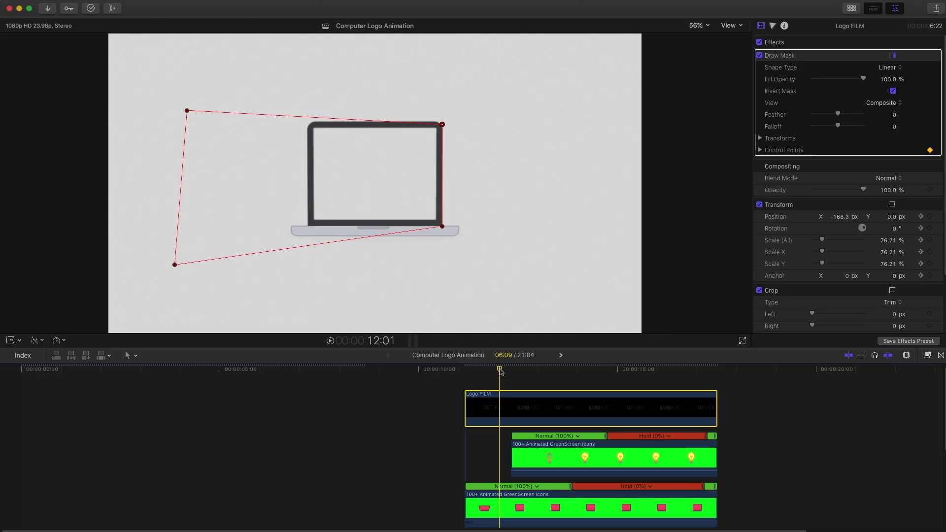
- Keyframe the mask's right edge frame by frame to follow the sliding laptop, then return to the reveal's start
key("Right")
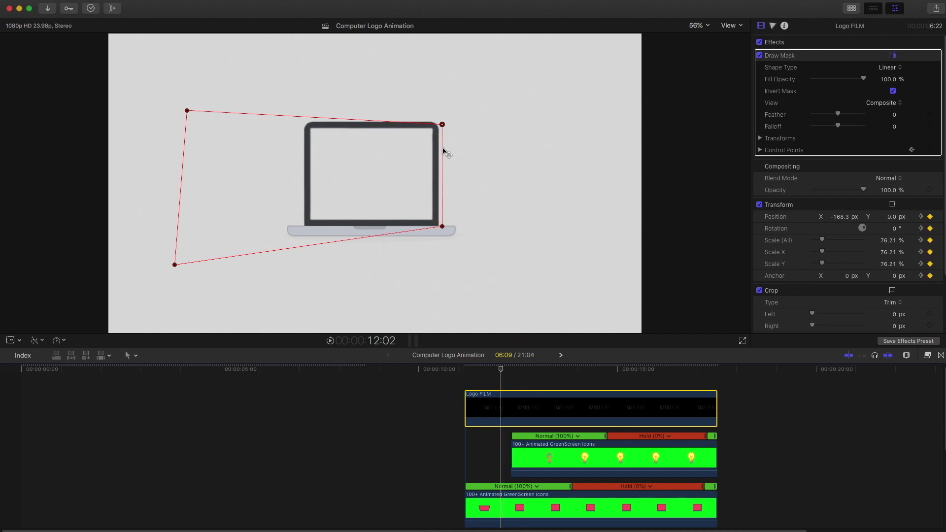
left_click(443, 178)
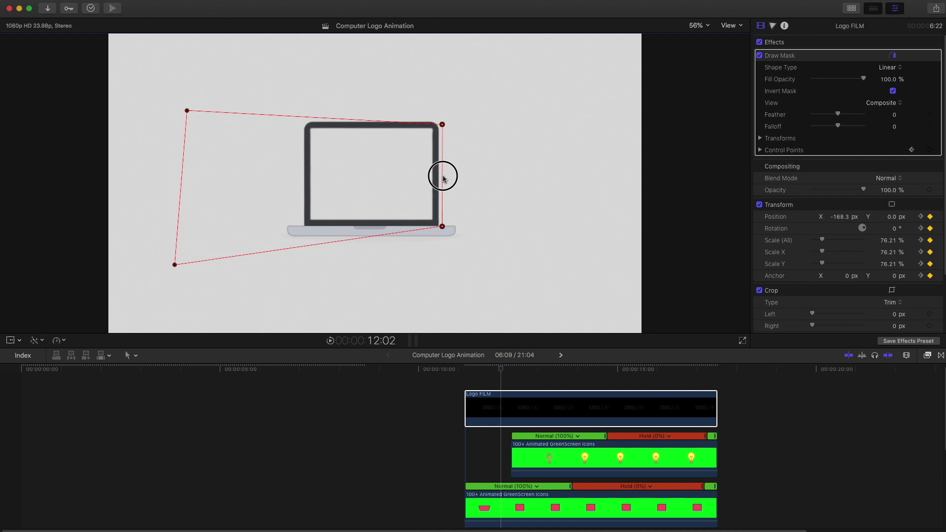
left_click_drag(443, 178, 442, 178)
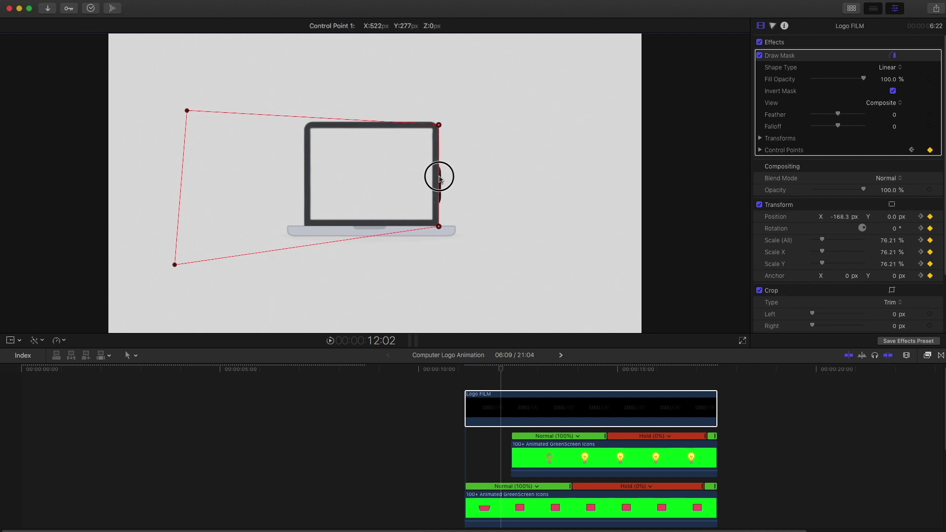
key("Right")
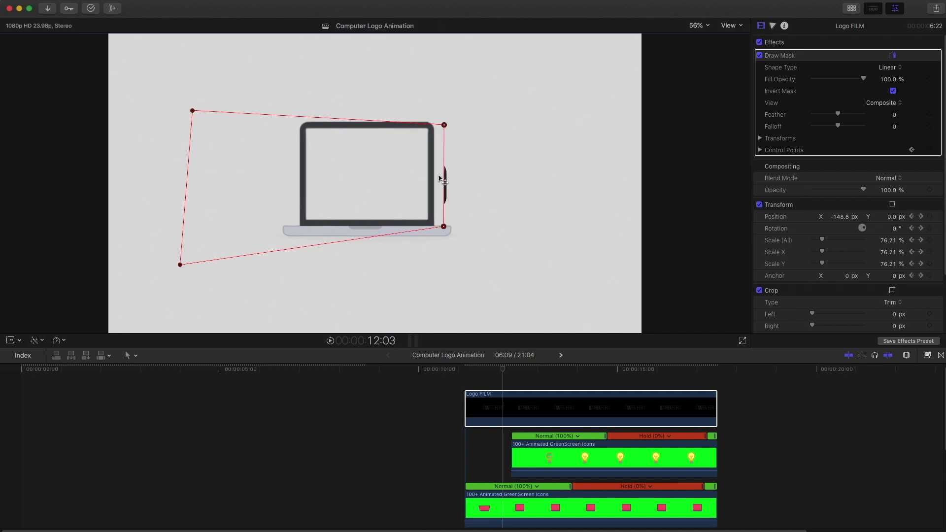
left_click_drag(442, 177, 436, 176)
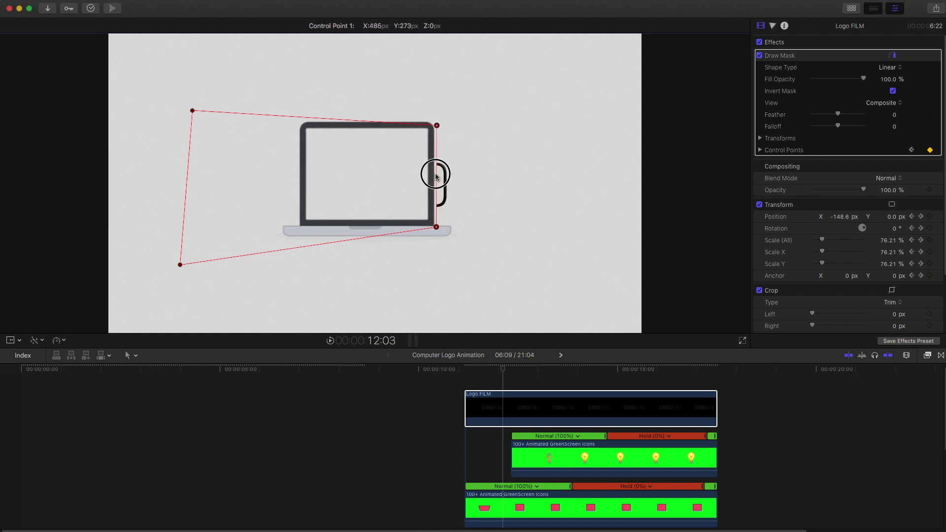
key("Right")
key("Right")
key("Right")
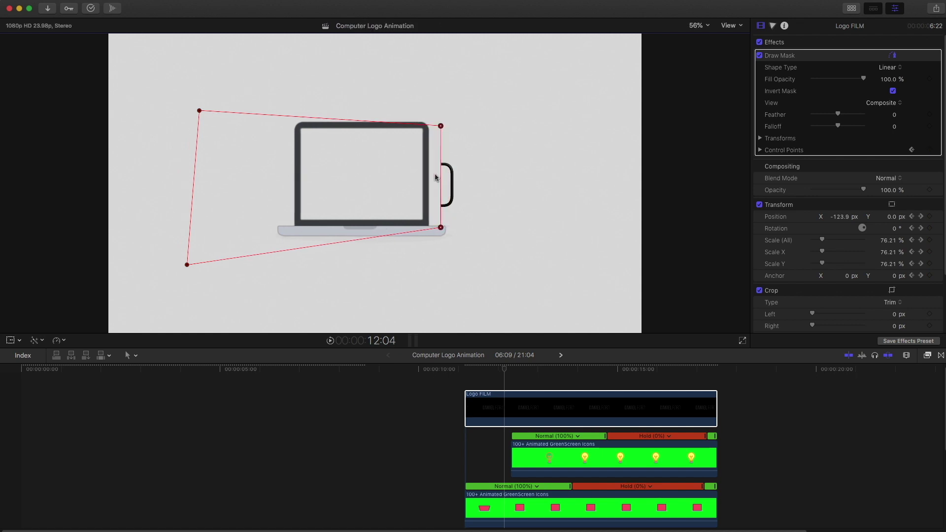
key("Right")
left_click_drag(418, 176, 340, 172)
key("Right")
key("Right")
key("Right")
key("Right")
key("Right")
key("Right")
key("Right")
key("Right")
key("Right")
key("Right")
left_click(493, 382)
key("space")
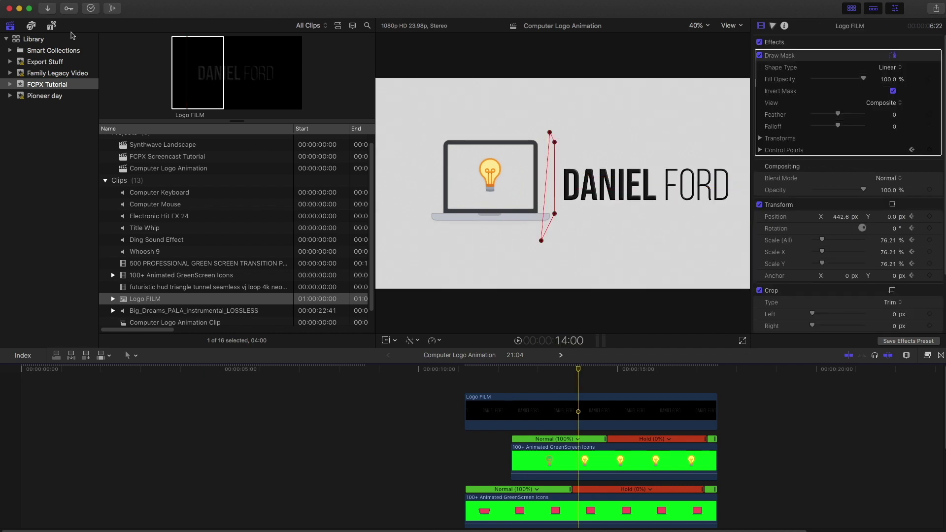
- Add the black Custom solid above the Logo FILM clip, then hide the browser and inspector
left_click(52, 26)
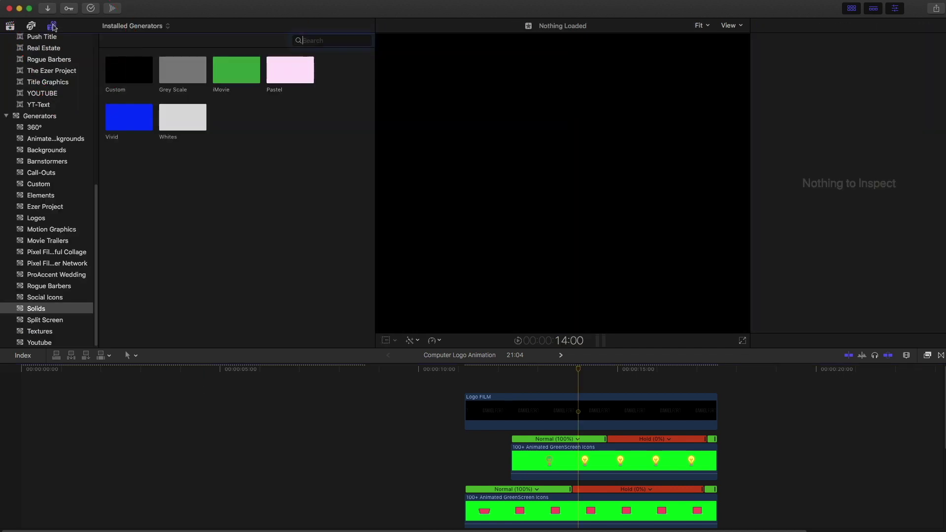
left_click(123, 73)
left_click(459, 185)
left_click_drag(460, 185, 717, 389)
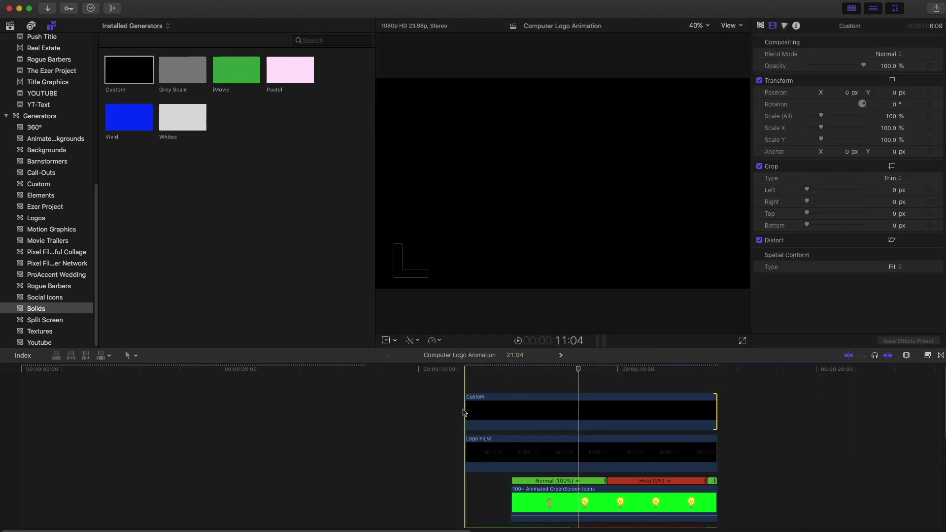
left_click(523, 400)
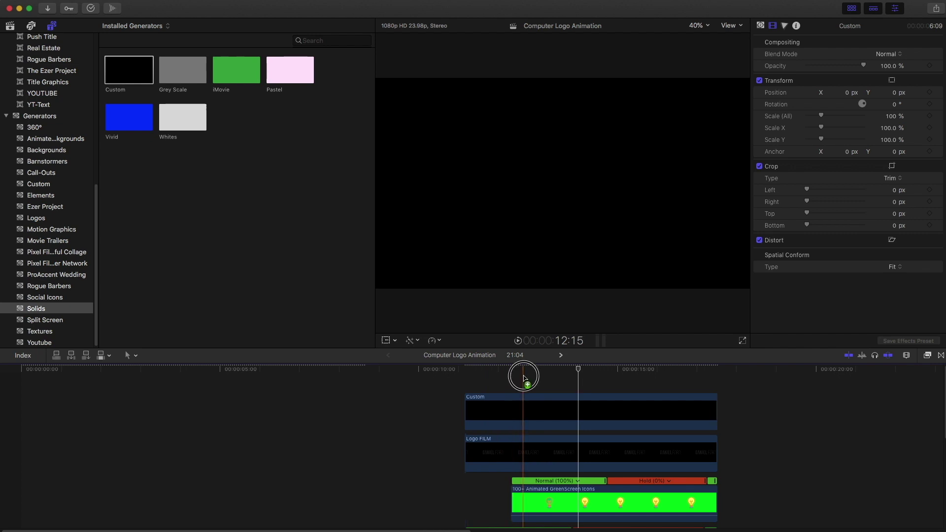
key("ctrl+super+1")
key("super+4")
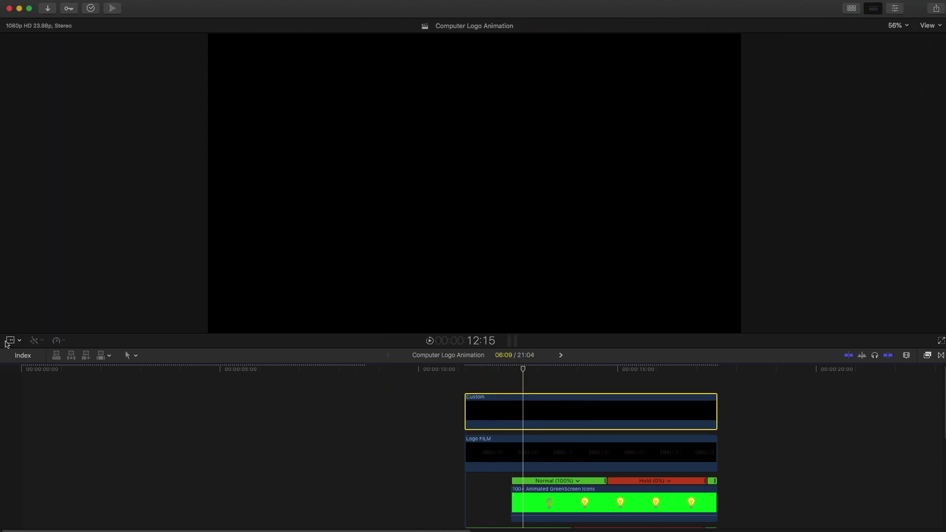
left_click(10, 340)
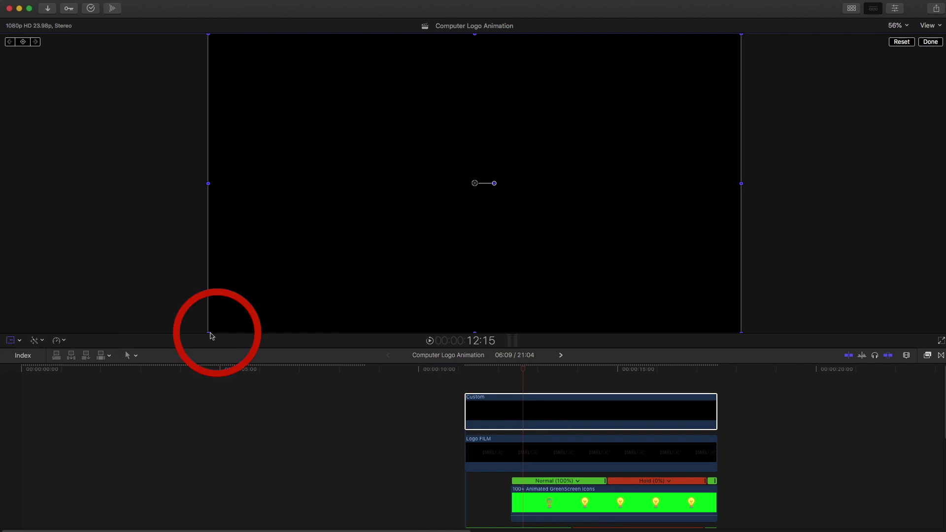
left_click_drag(207, 332, 431, 202)
left_click_drag(482, 186, 550, 183)
left_click(547, 370)
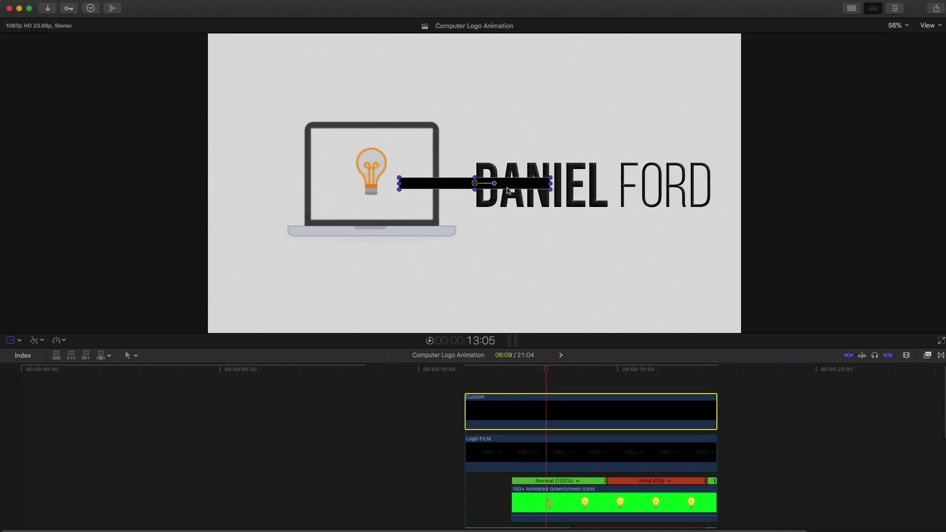
left_click_drag(473, 183, 590, 217)
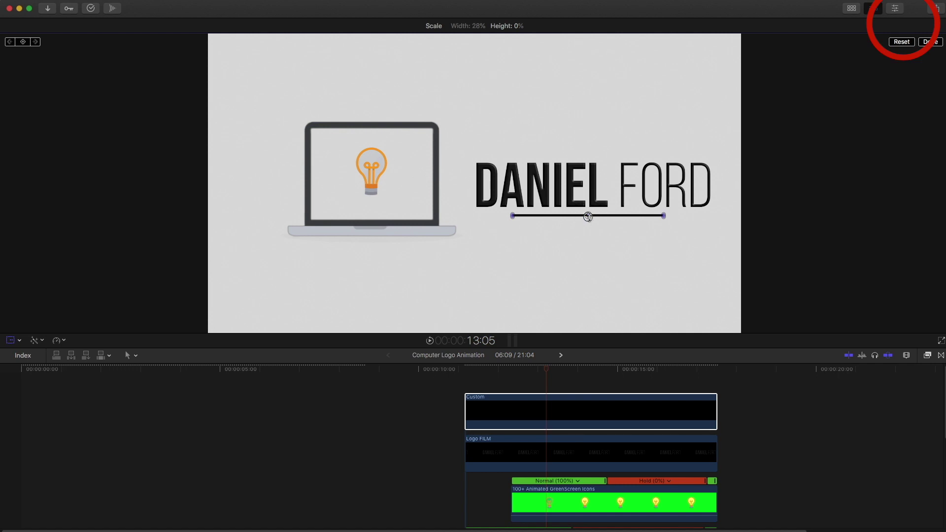
- Set the bar's opacity to 40% in the Inspector
left_click(895, 8)
left_click(880, 68)
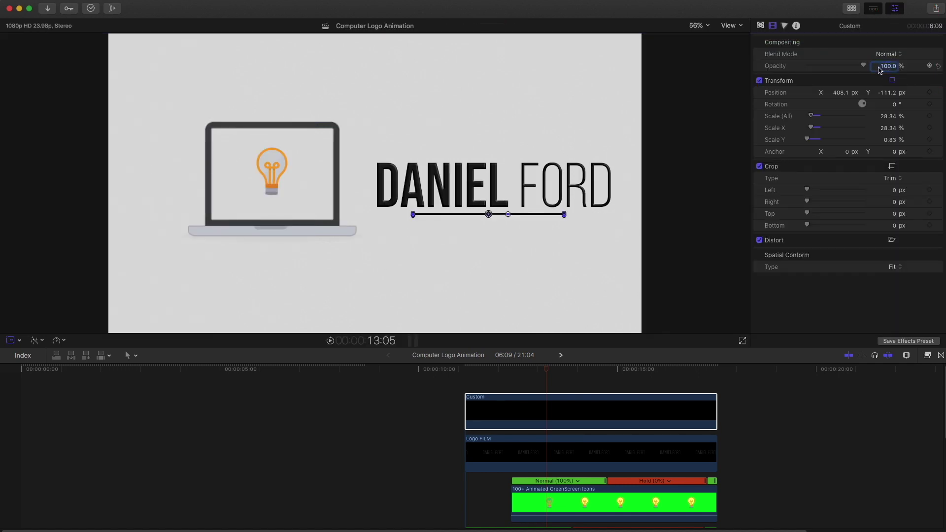
key("Return")
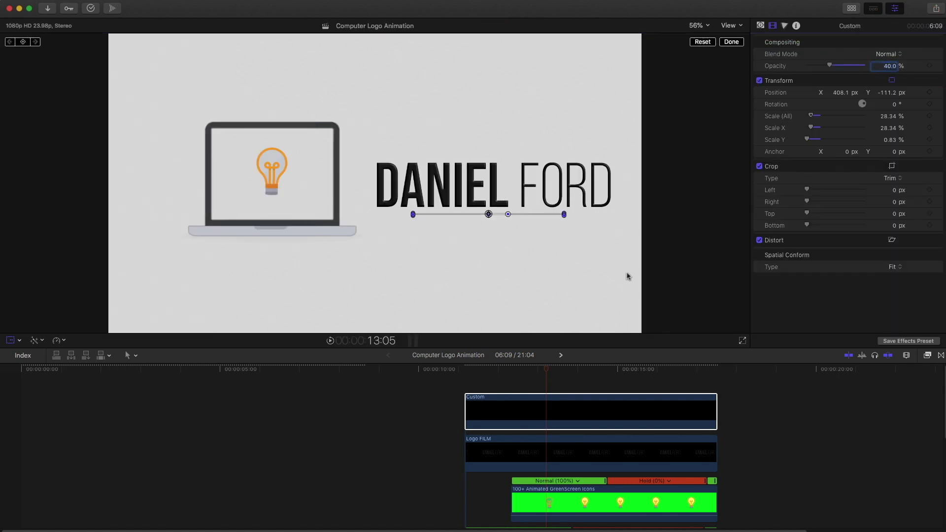
left_click(482, 218)
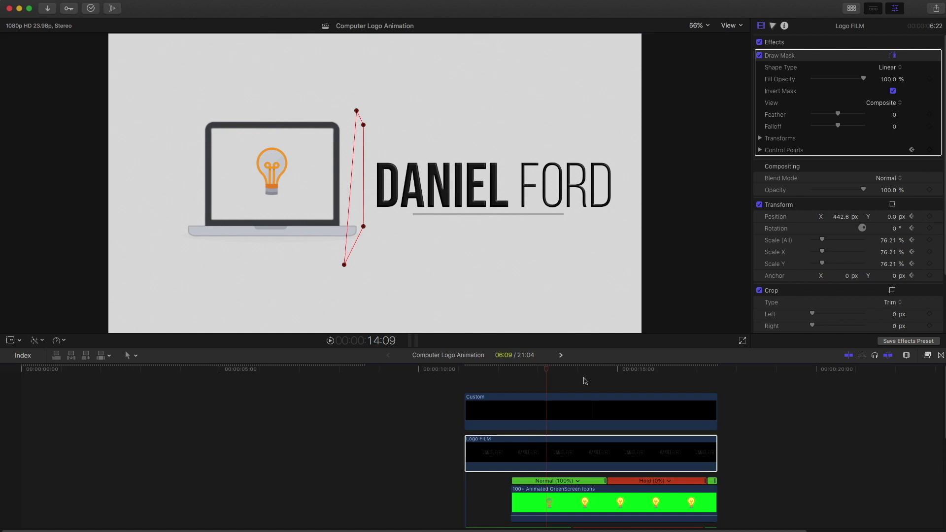
- Zoom the viewer to 100%, scrub the reveal, and trim the underline clip to start later
left_click(567, 407)
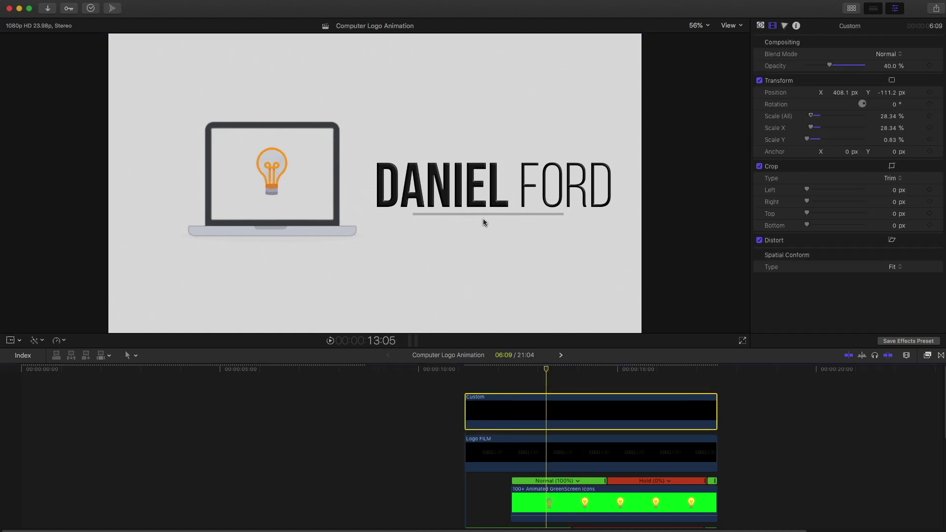
left_click(8, 341)
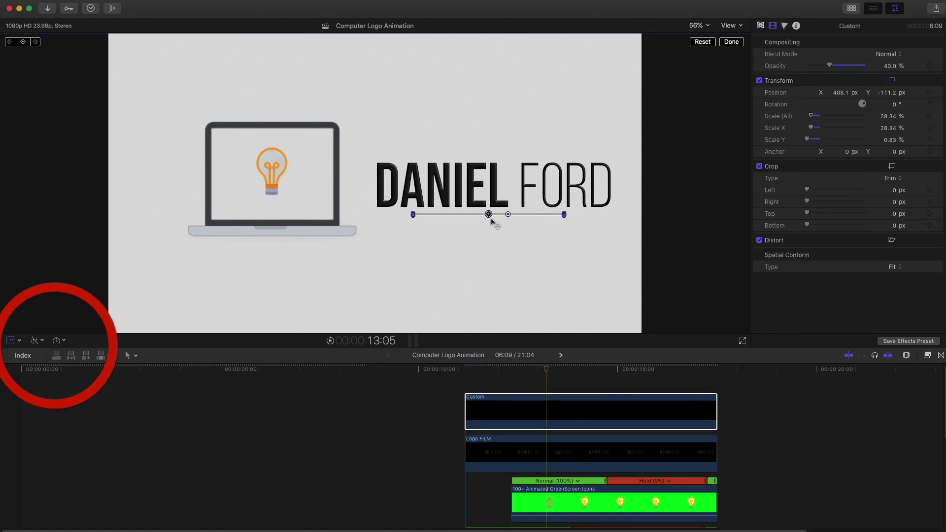
left_click(699, 25)
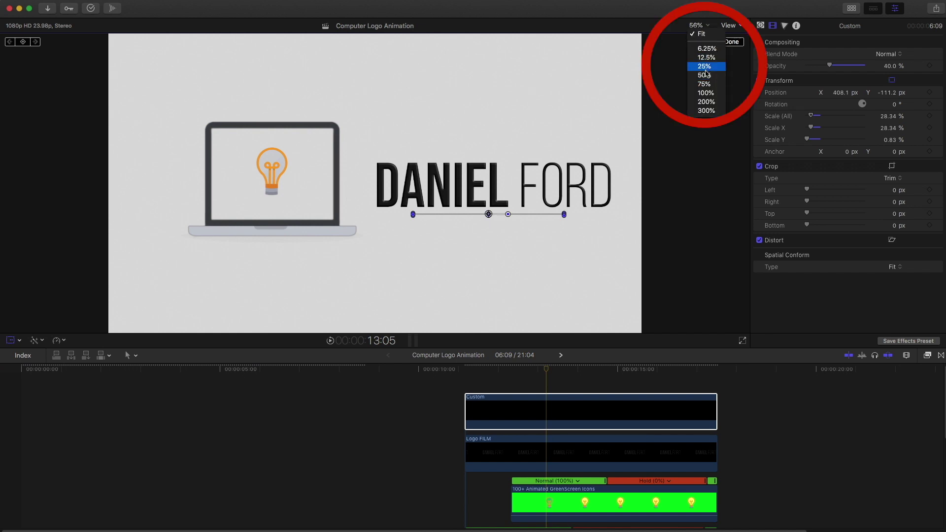
left_click(706, 92)
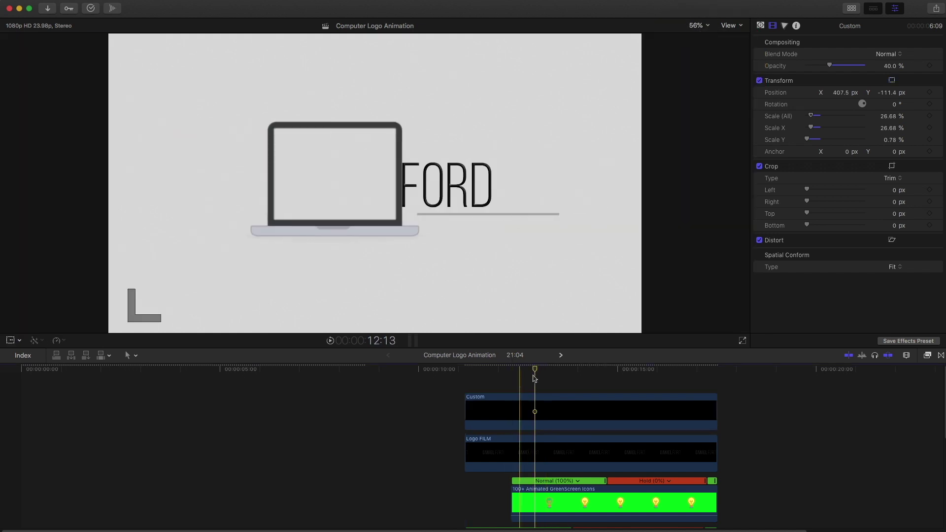
mouse_move(535, 378)
left_mouse_down()
mouse_move(521, 372)
mouse_move(533, 374)
left_mouse_up()
left_click_drag(467, 406, 540, 400)
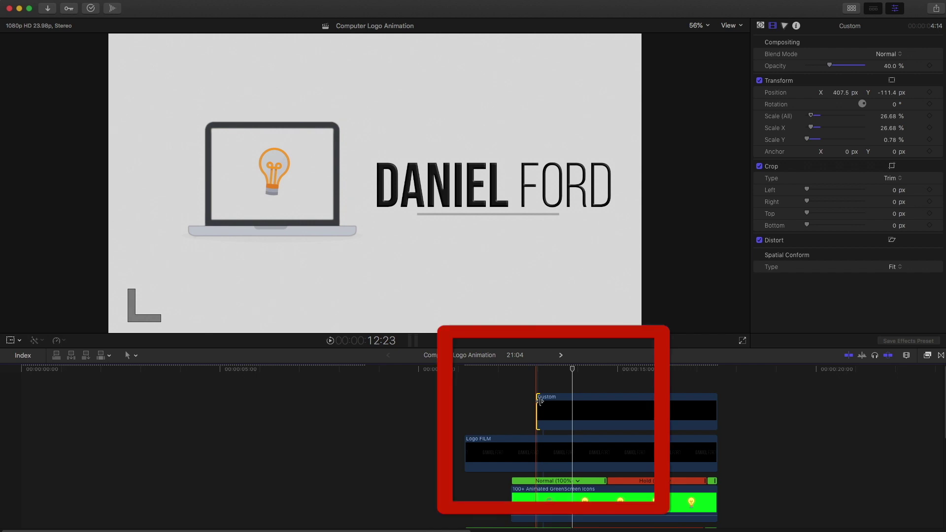
- Add a cross dissolve to the underline's start and paste a copy of the clip with its transition
key("super+t")
key("slash")
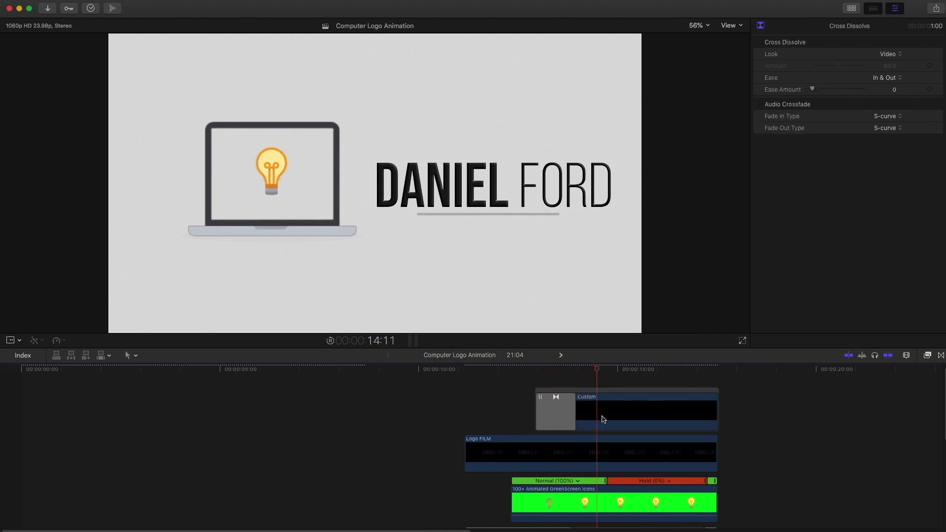
left_click(604, 419)
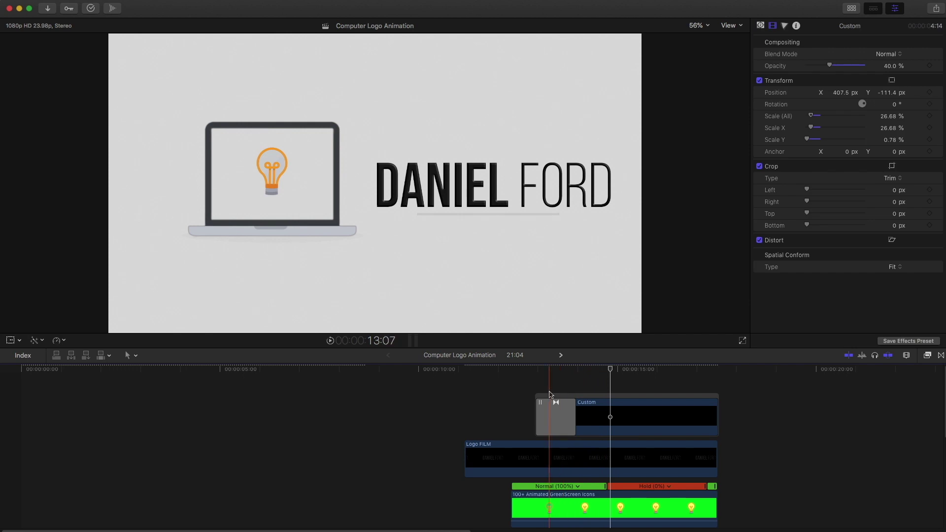
left_click(551, 394, "super")
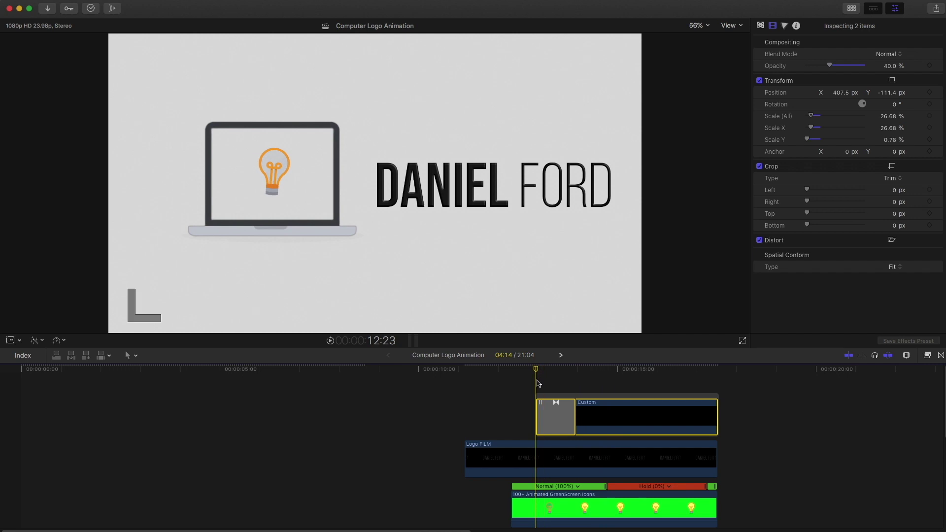
key("super+v")
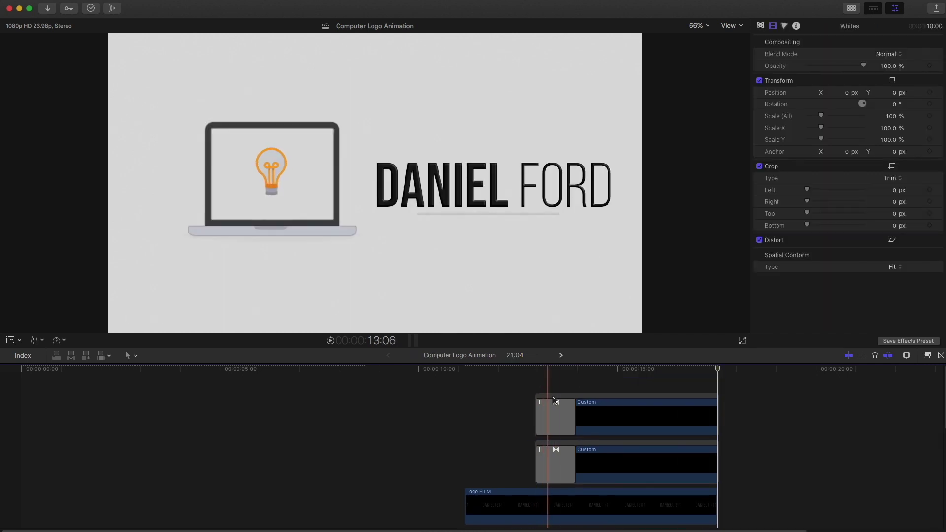
left_click(605, 416)
left_click(10, 340)
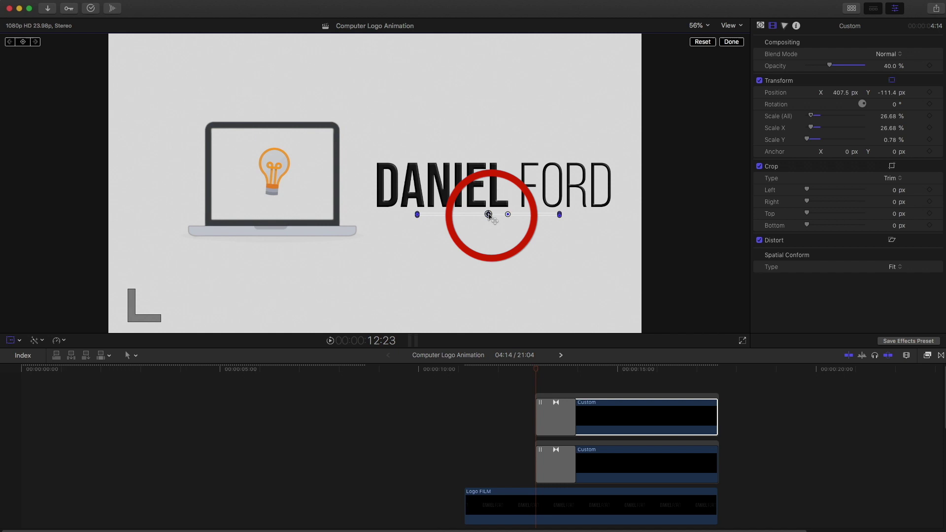
left_click_drag(488, 214, 490, 153)
key("space")
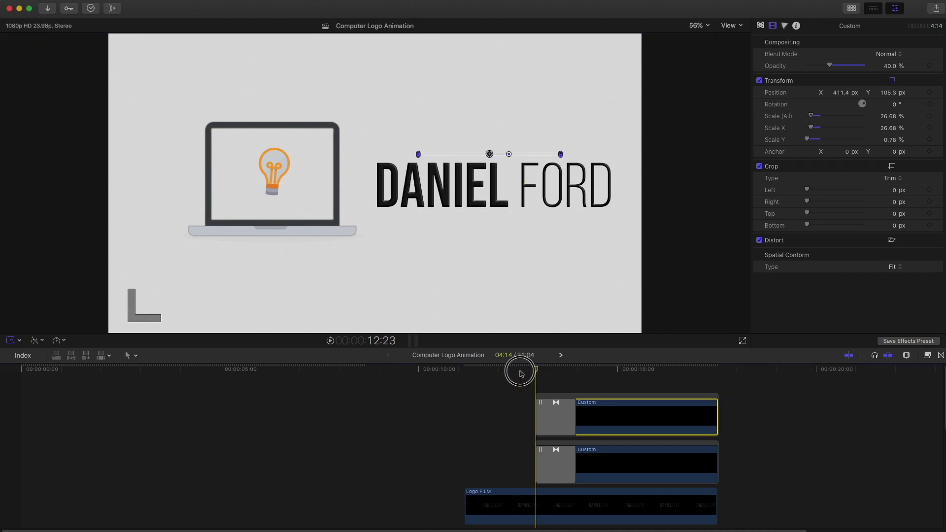
left_click(619, 374)
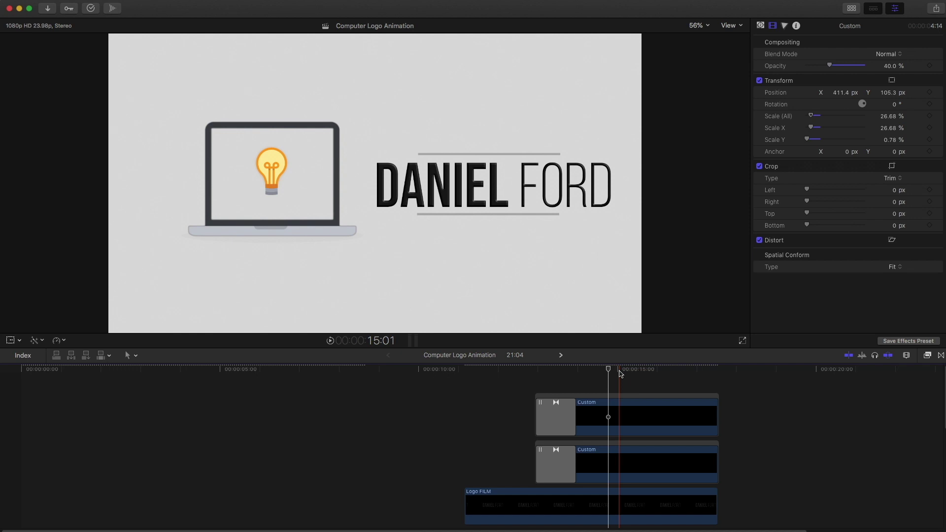
- Show the Libraries browser with the FCPX Tutorial event clips and scrub back to the animation's start
scroll(620, 394, "down", 3)
key("ctrl+super+1")
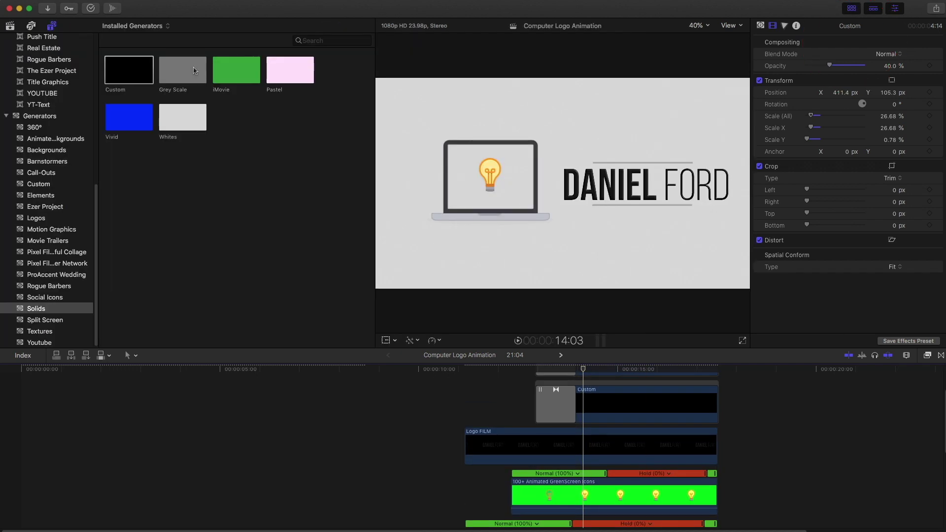
scroll(60, 73, "up", 10)
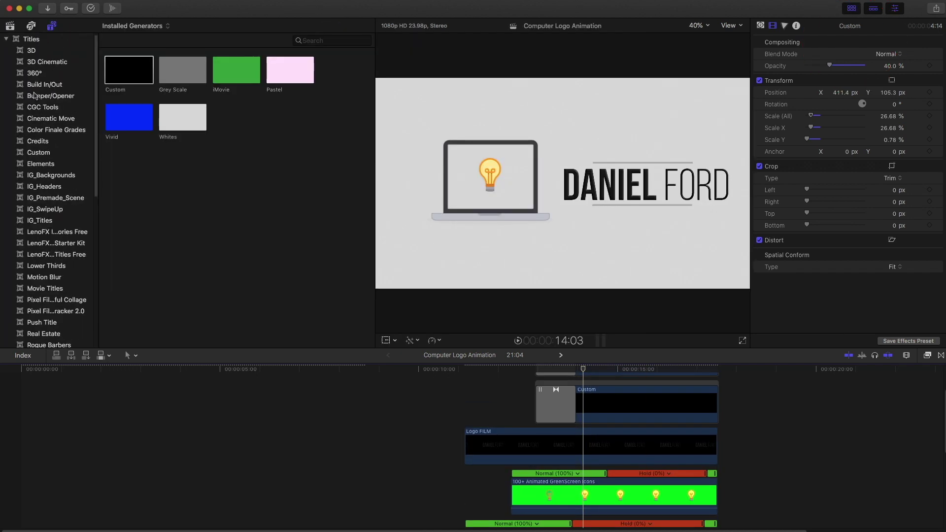
left_click(9, 26)
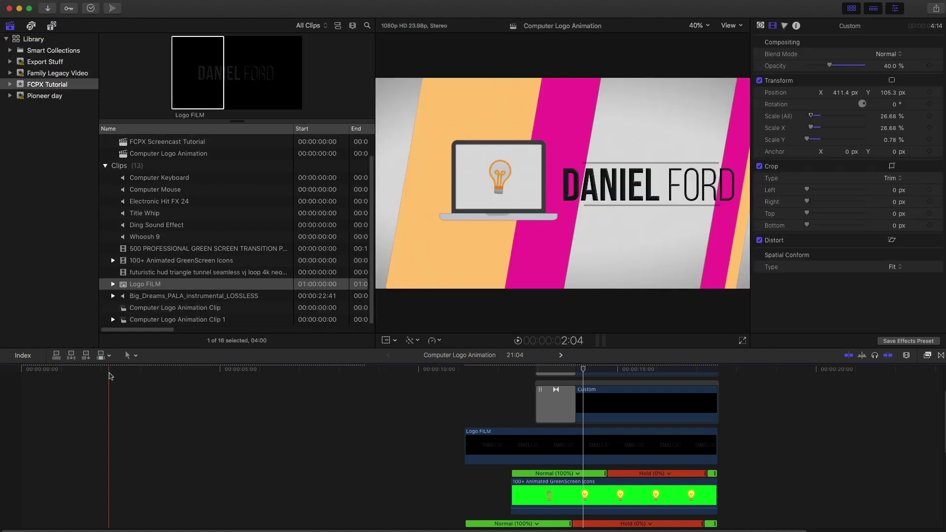
mouse_move(107, 377)
left_mouse_down()
mouse_move(66, 376)
mouse_move(108, 377)
left_mouse_up()
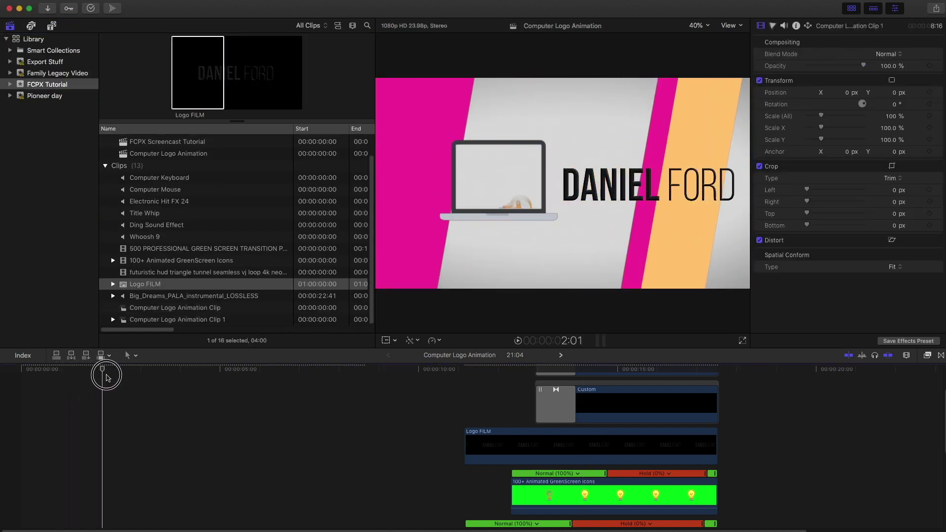
- Place a marked range of the 500 PROFESSIONAL GREEN SCREEN TRANSITION PACK above the logo clips
left_click(151, 250)
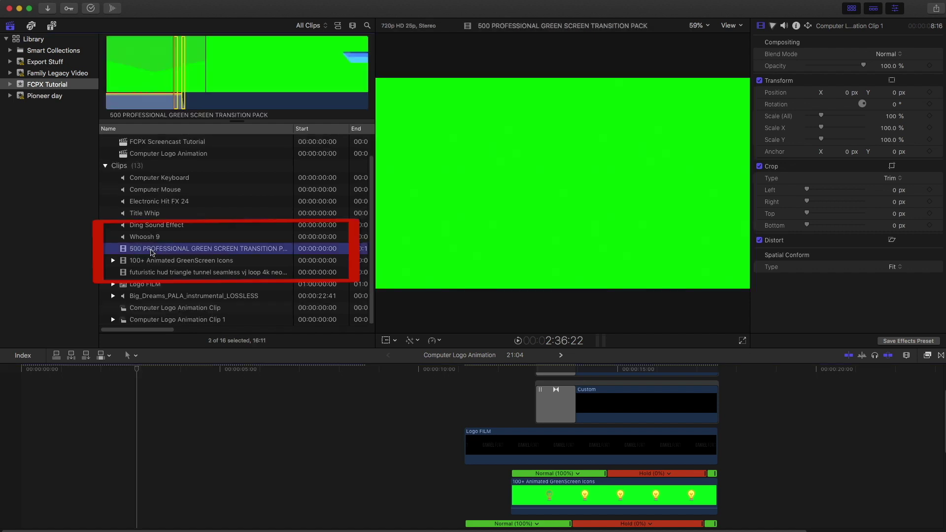
left_click(176, 76)
mouse_move(175, 75)
left_mouse_down()
mouse_move(500, 458)
mouse_move(496, 393)
mouse_move(497, 409)
mouse_move(485, 409)
left_mouse_up()
- Apply Keyer to remove the green, trim the Whites start, and slide the transition clip a second later
key("super+5")
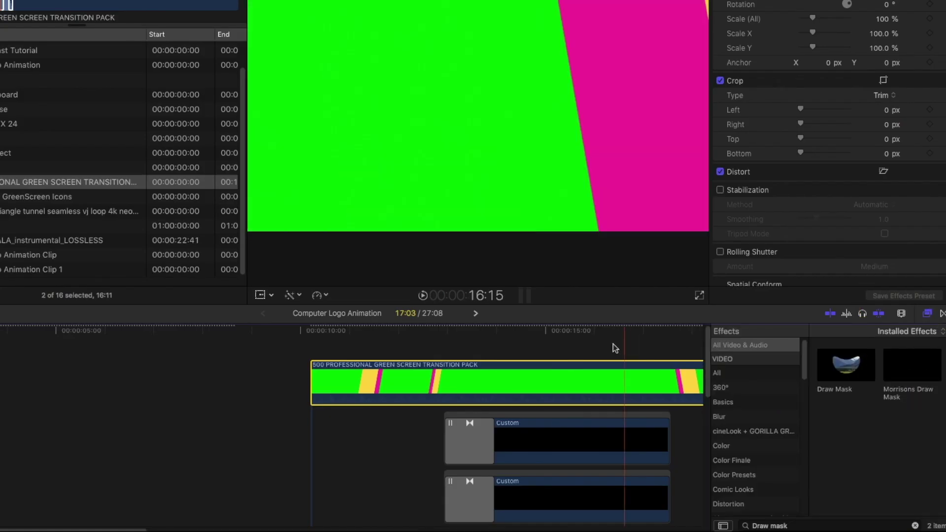
left_click(548, 379)
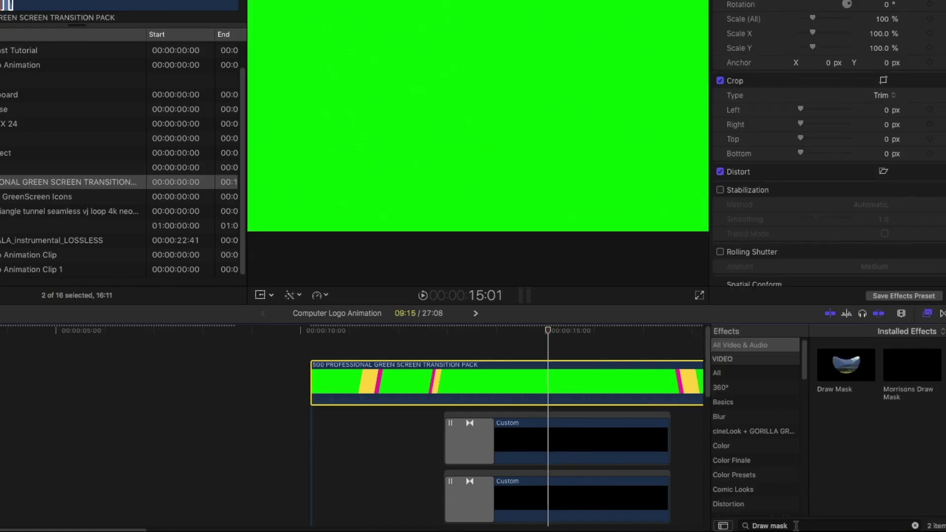
left_click(796, 526)
type("keyer")
left_click_drag(847, 365, 553, 379)
left_click(928, 314)
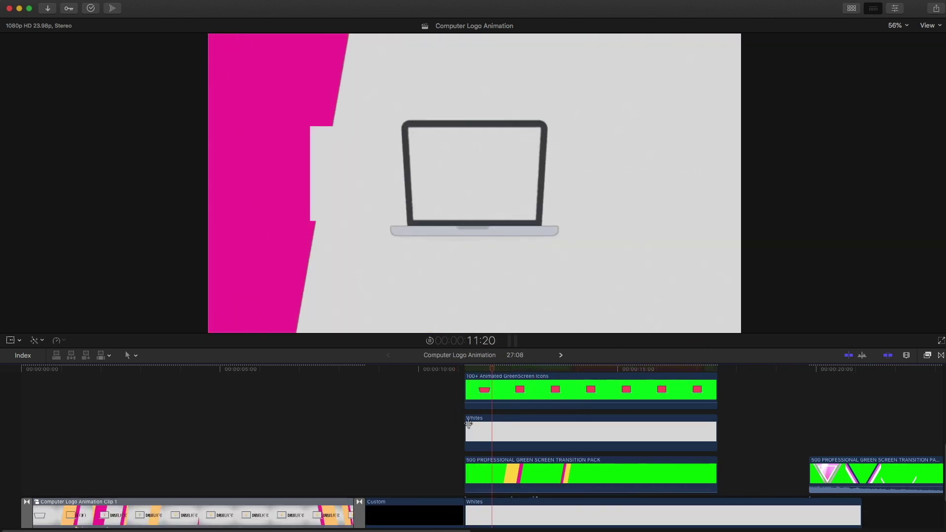
left_click_drag(468, 424, 521, 423)
left_click_drag(496, 477, 549, 477)
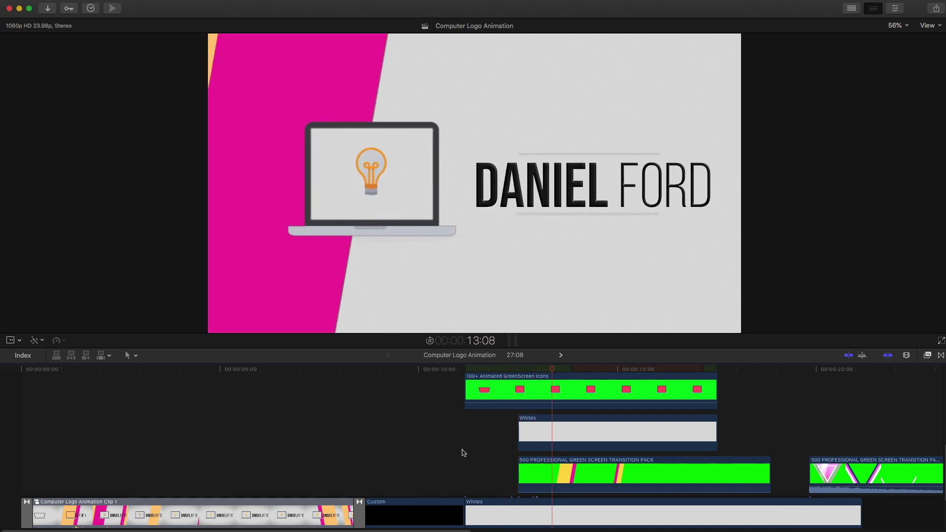
- Add a Color Board correction with a shape mask to the Whites background clip
scroll(493, 456, "down", 3)
left_click(589, 466)
key("super+6")
left_click(813, 42)
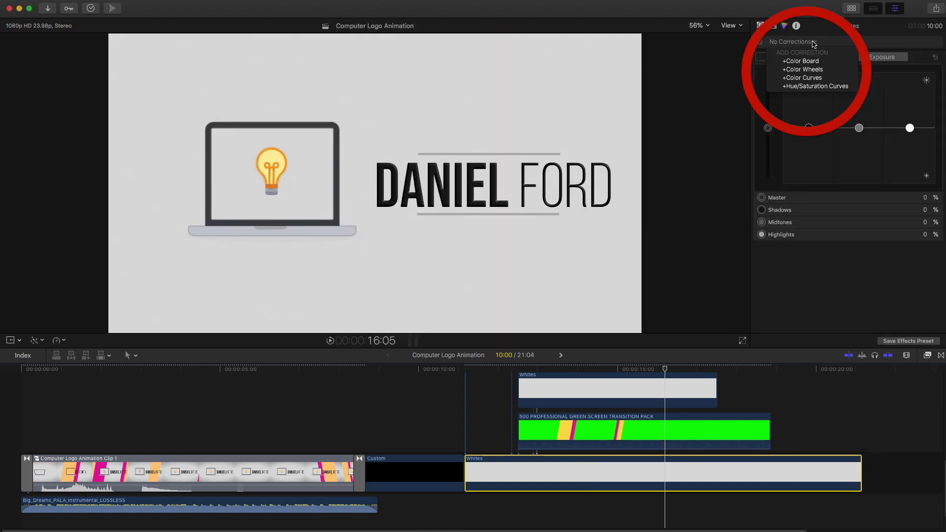
left_click(810, 61)
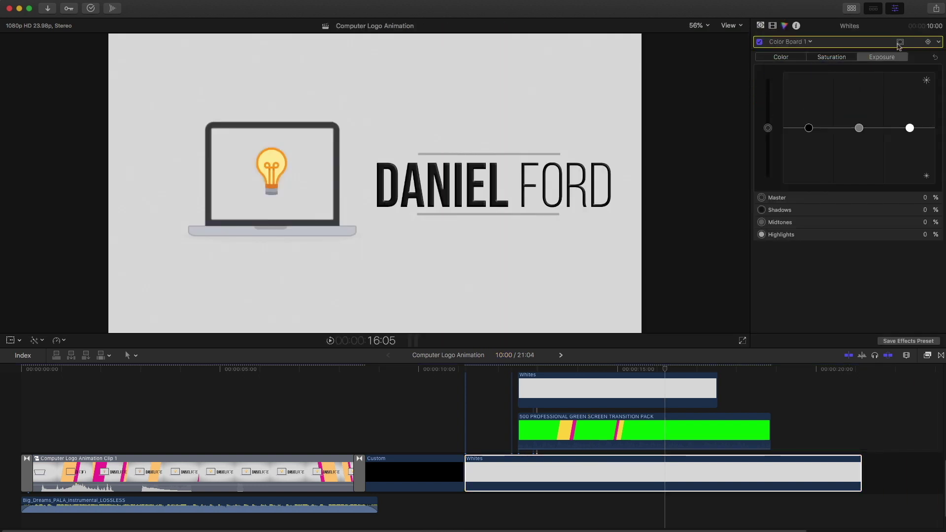
left_click(821, 43)
left_click(843, 48)
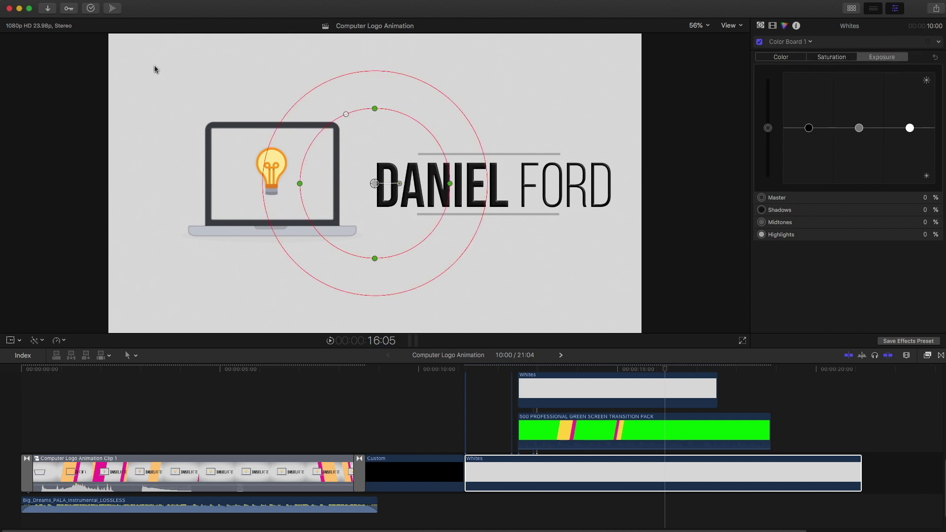
- Stretch the mask into a wide soft oval, set it to Outside, and lower Highlights to -46%
left_click_drag(300, 184, 113, 183)
left_click_drag(376, 258, 374, 283)
left_click_drag(453, 320, 454, 349)
left_click(890, 66)
left_click(836, 302)
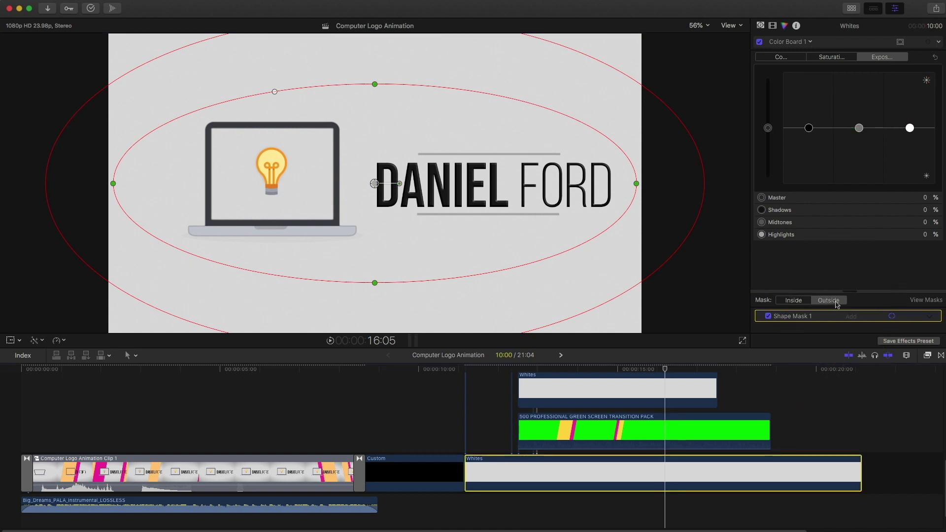
left_click_drag(913, 134, 912, 156)
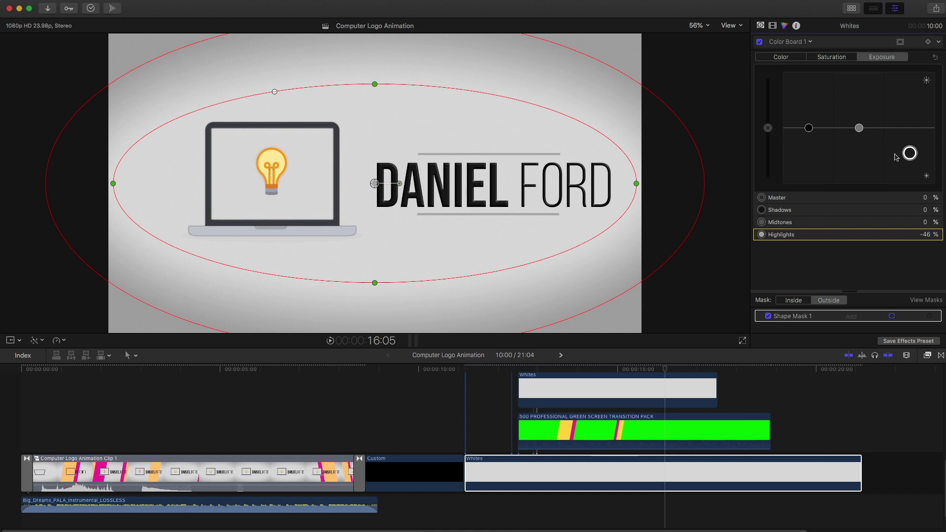
left_click_drag(427, 281, 427, 274)
left_click(589, 306)
left_click_drag(588, 306, 635, 333)
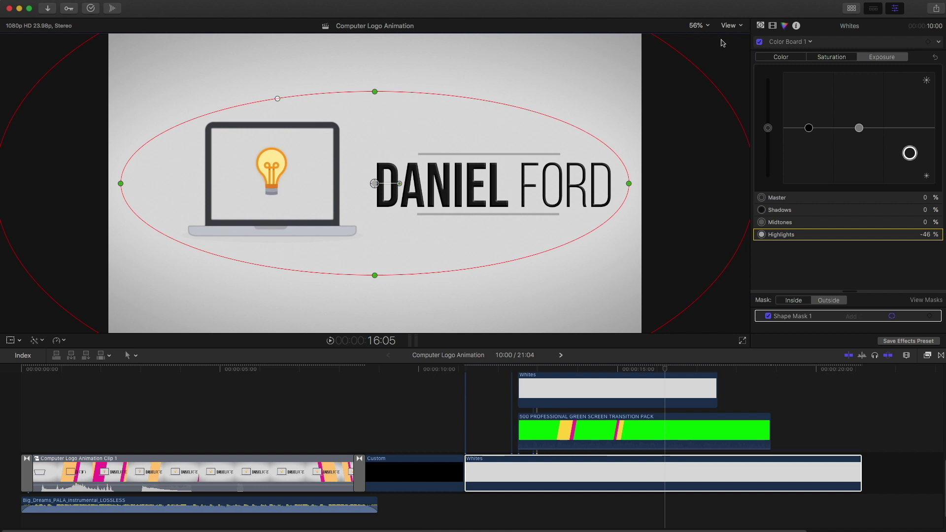
- Adjust the vignette's outer feather edge on Whites and play back the logo animation
left_click(616, 268)
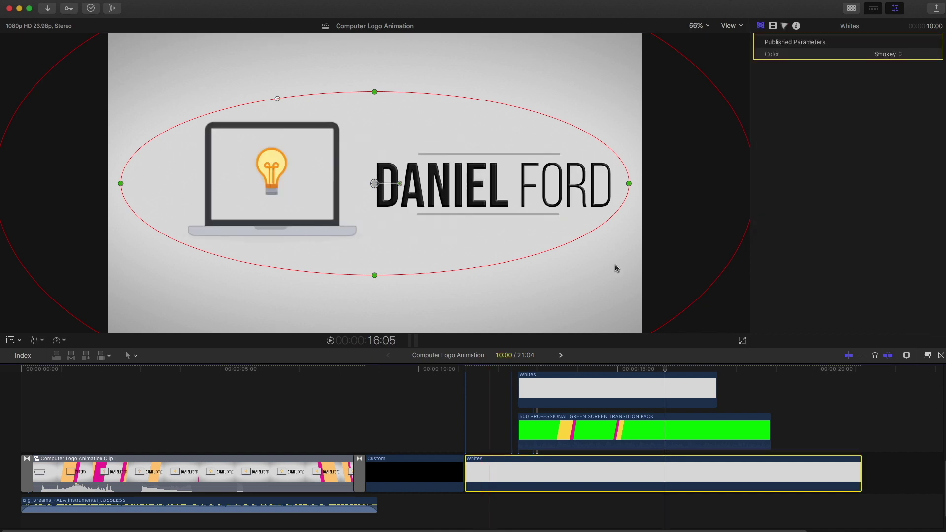
mouse_move(693, 309)
left_mouse_down()
mouse_move(638, 270)
mouse_move(690, 310)
left_mouse_up()
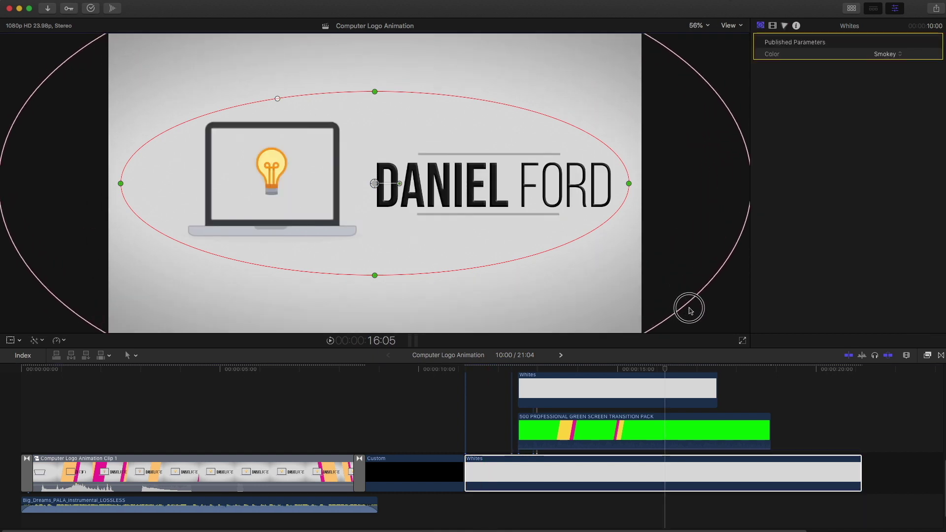
left_click(464, 406)
key("space")
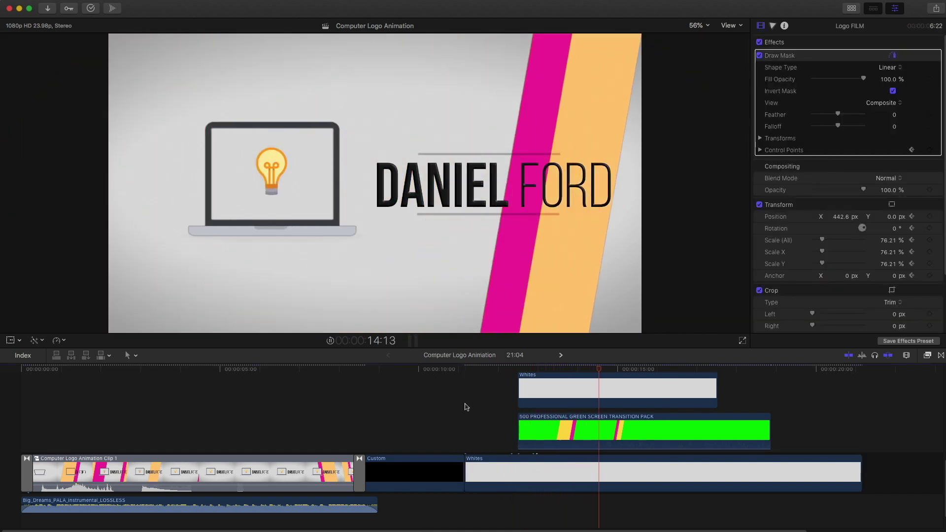
key("space")
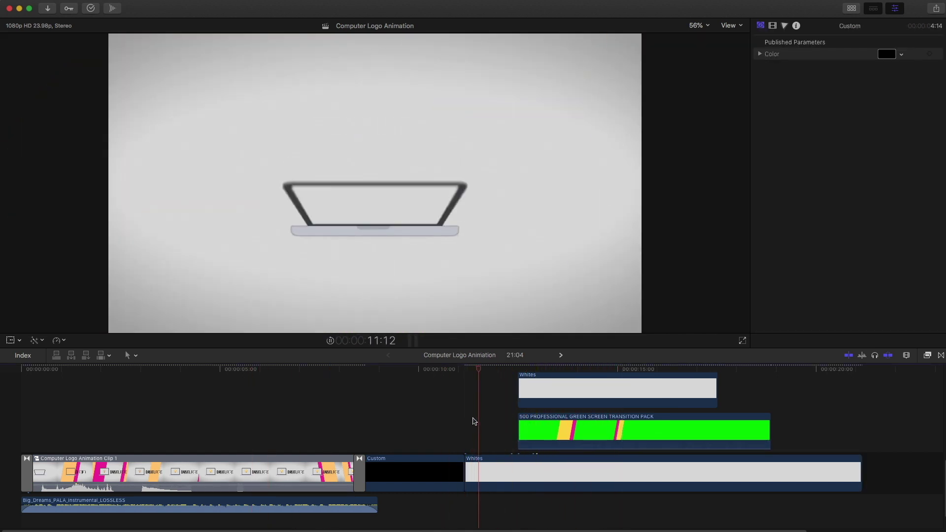
key("space")
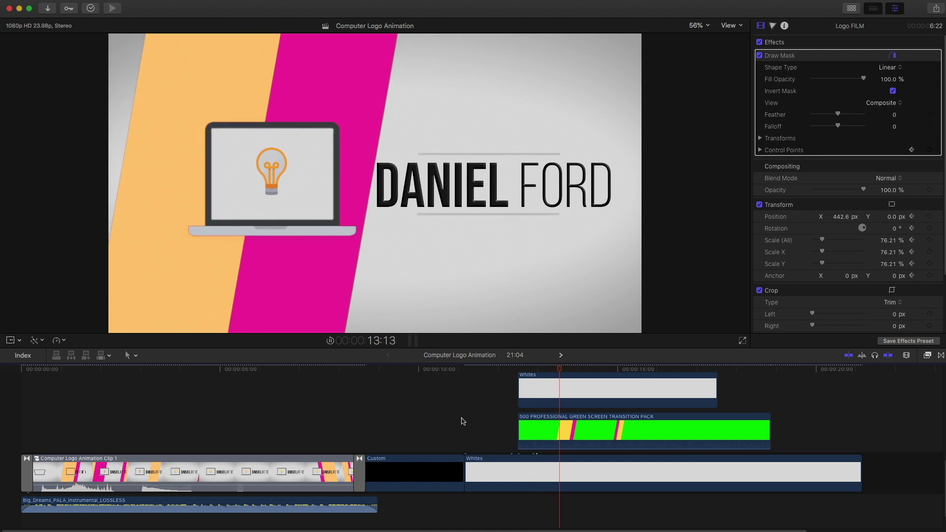
- Open the library's clip list and preview the Whoosh 9 sound effect
left_click(852, 8)
scroll(187, 218, "down", 1)
left_click(148, 237)
- Add the Ding Sound Effect and Electronic Hit FX 24, shifting the hit earlier in the animation
left_click_drag(160, 228, 552, 504)
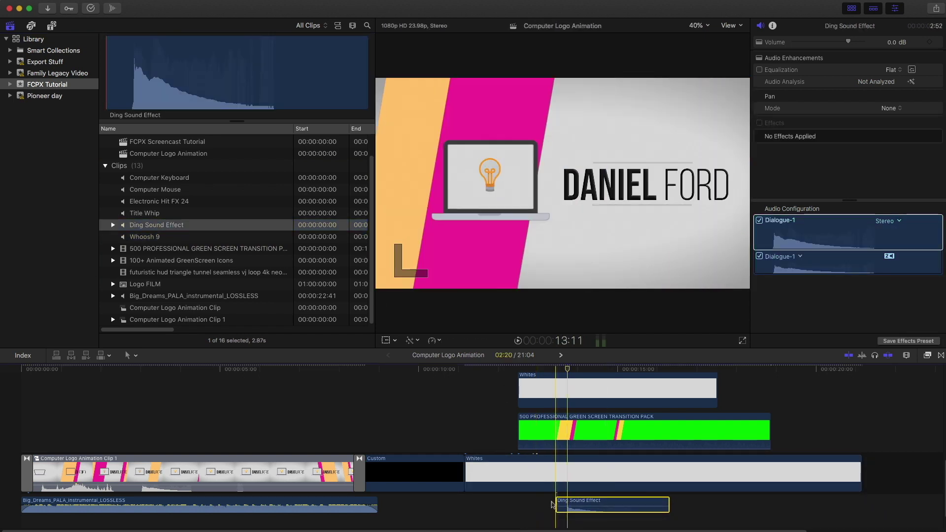
left_click(150, 192)
left_click_drag(158, 202, 536, 508)
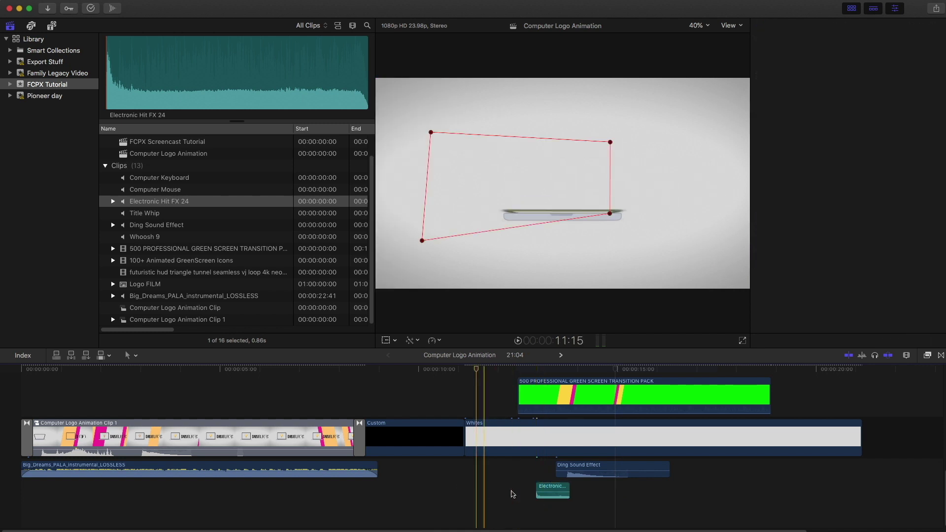
left_click_drag(547, 490, 487, 469)
- Add the Computer Keyboard sound, check it on playback, and move it slightly later
left_click(154, 226)
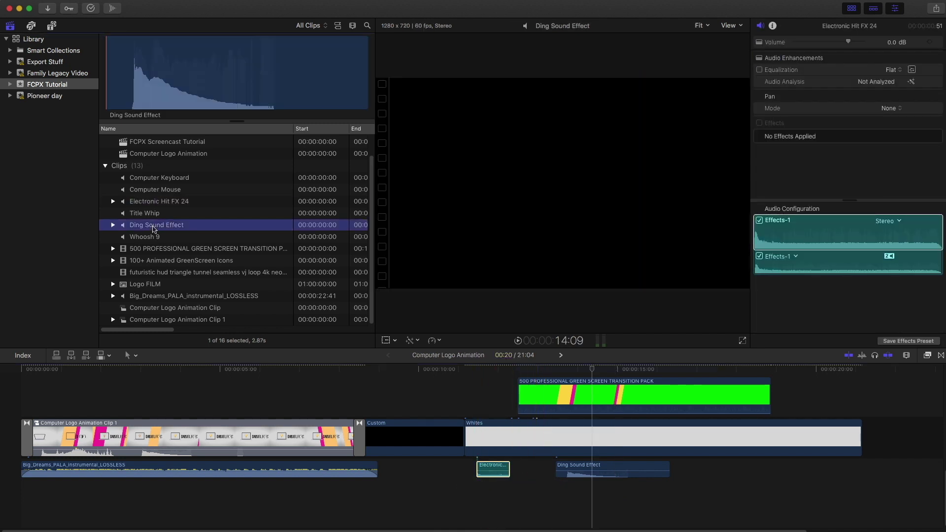
left_click(155, 191)
left_click_drag(506, 462, 525, 484)
key("space")
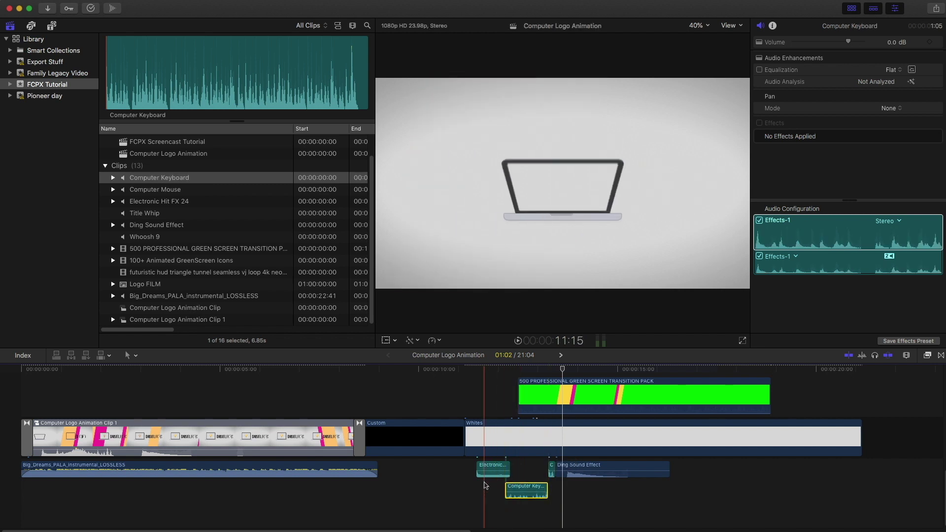
key("super+shift+a")
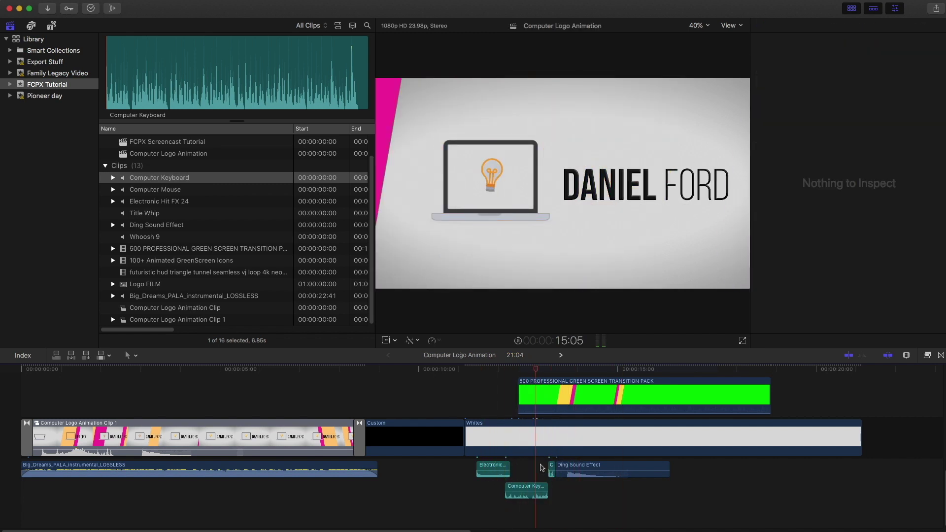
left_click_drag(525, 490, 574, 486)
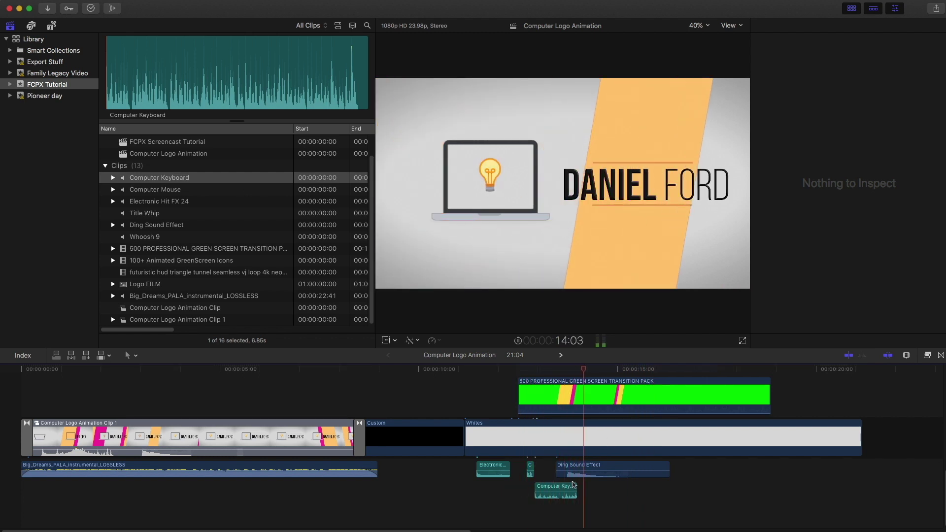
- Place Whoosh 9 below the keyboard sound, timed to the name reveal
left_click(131, 238)
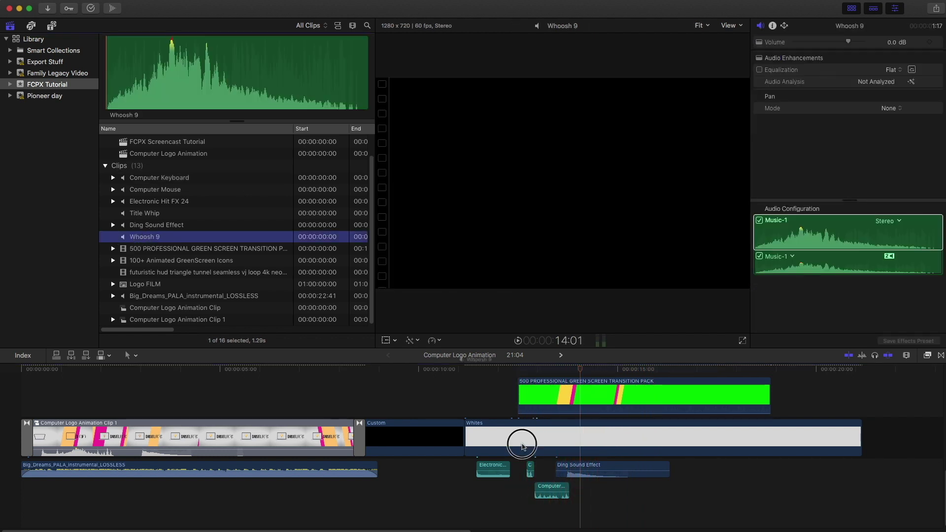
left_click_drag(524, 446, 547, 505)
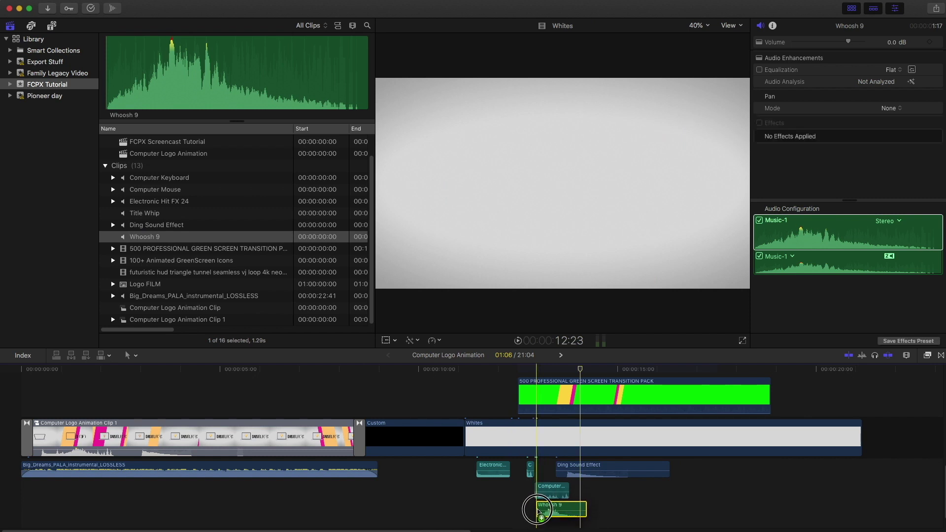
left_click_drag(539, 512, 540, 513)
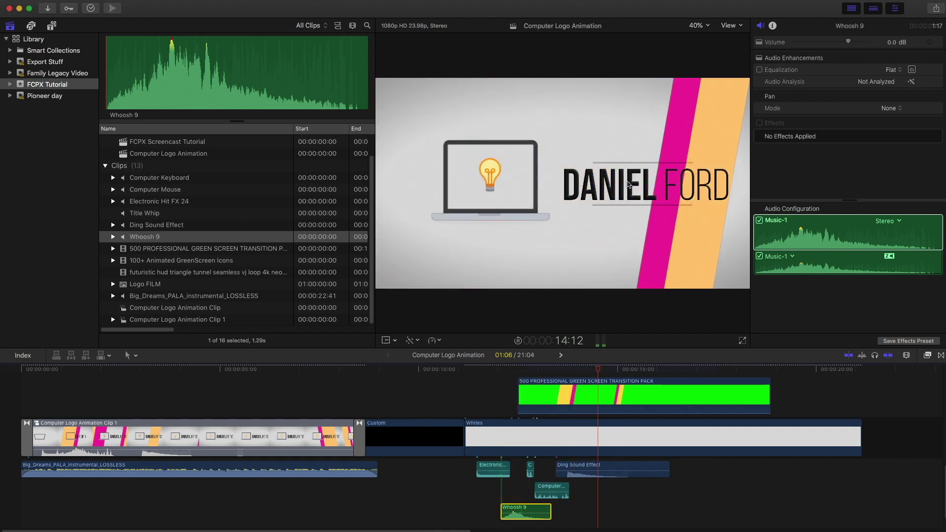
left_click(474, 419)
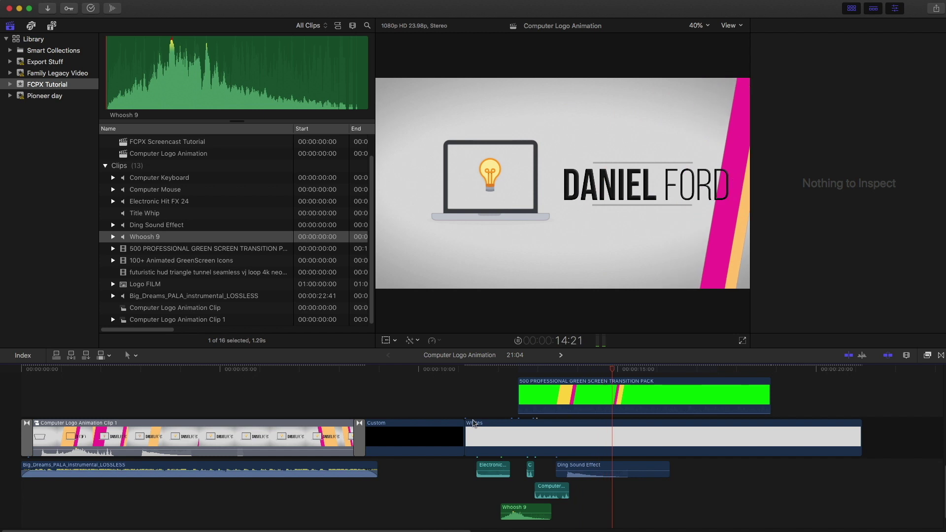
left_click(99, 472)
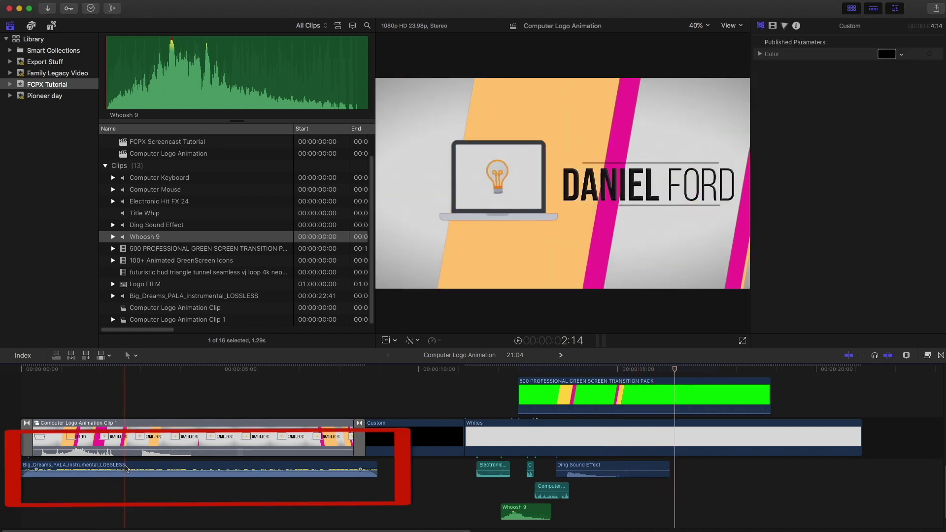
left_click(358, 400)
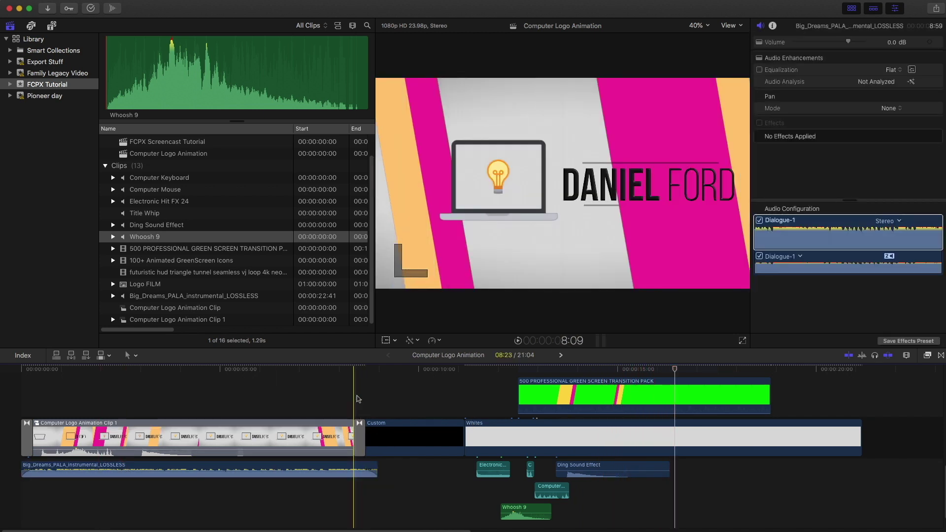